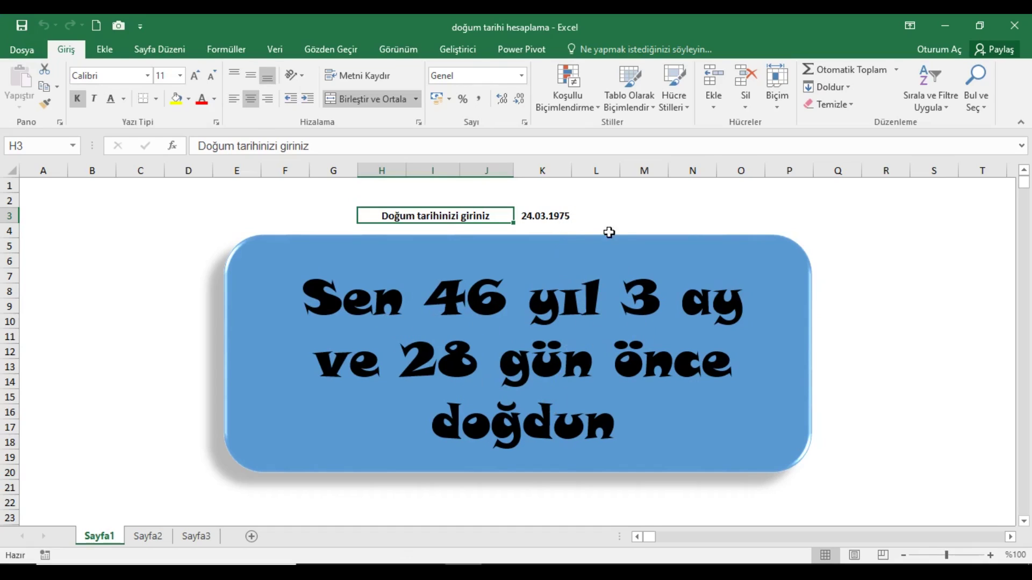
# Pick 24.04.1975 from the K3 date dropdown as the birth date
pyautogui.click(564, 217)
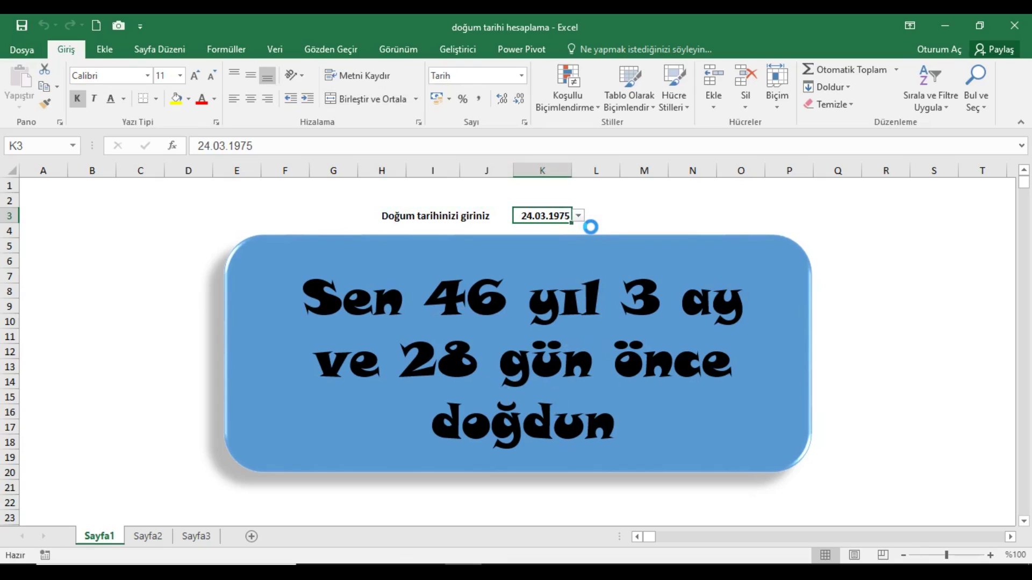
pyautogui.click(578, 215)
pyautogui.click(567, 239)
pyautogui.click(579, 216)
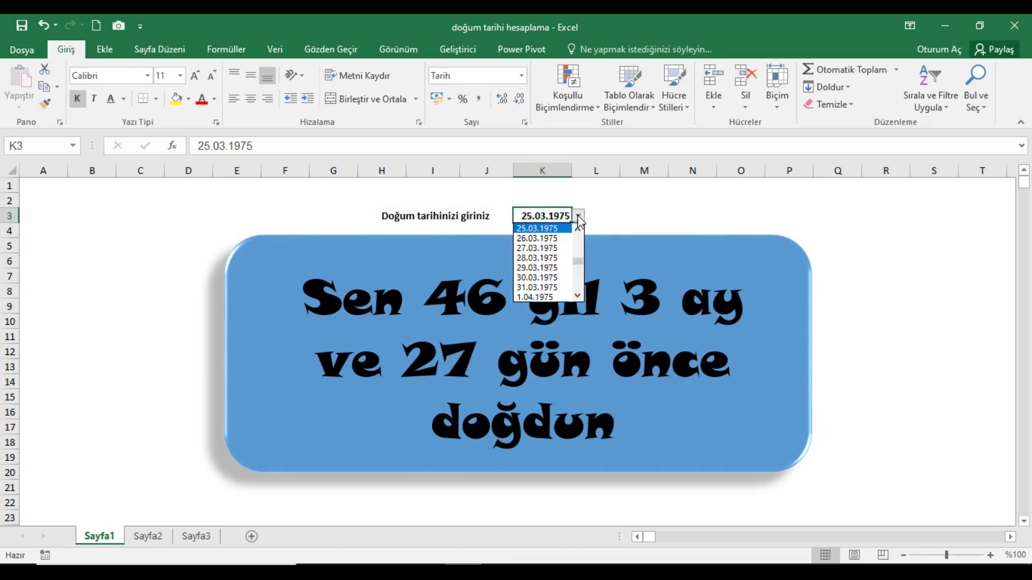
pyautogui.click(578, 295)
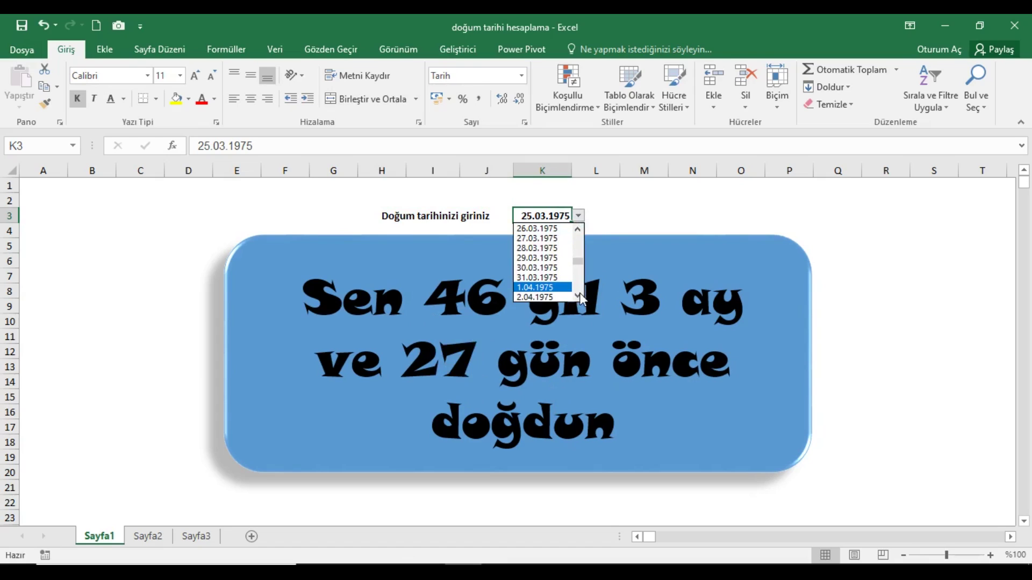
pyautogui.moveTo(578, 295); pyautogui.dragTo(577, 293)
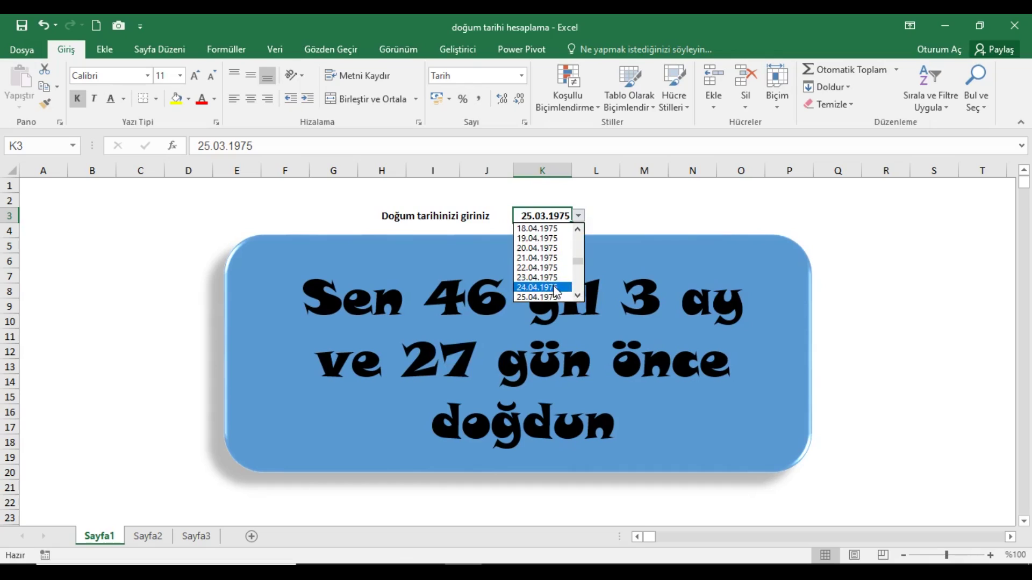
pyautogui.click(560, 288)
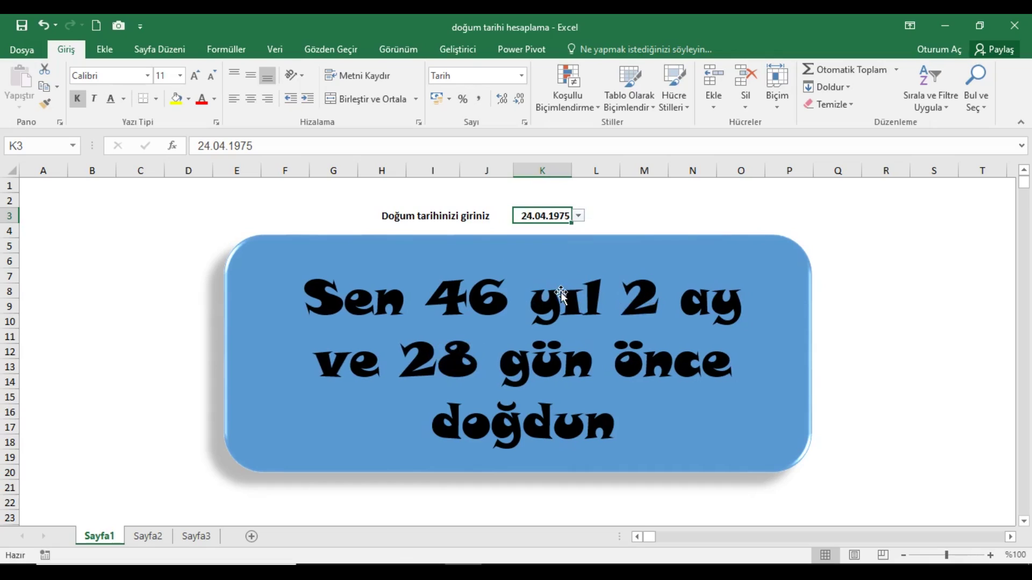
# Change the K3 birth date to 24.03.1976 so the box shows 45 years, 3 months, 28 days
pyautogui.click(578, 216)
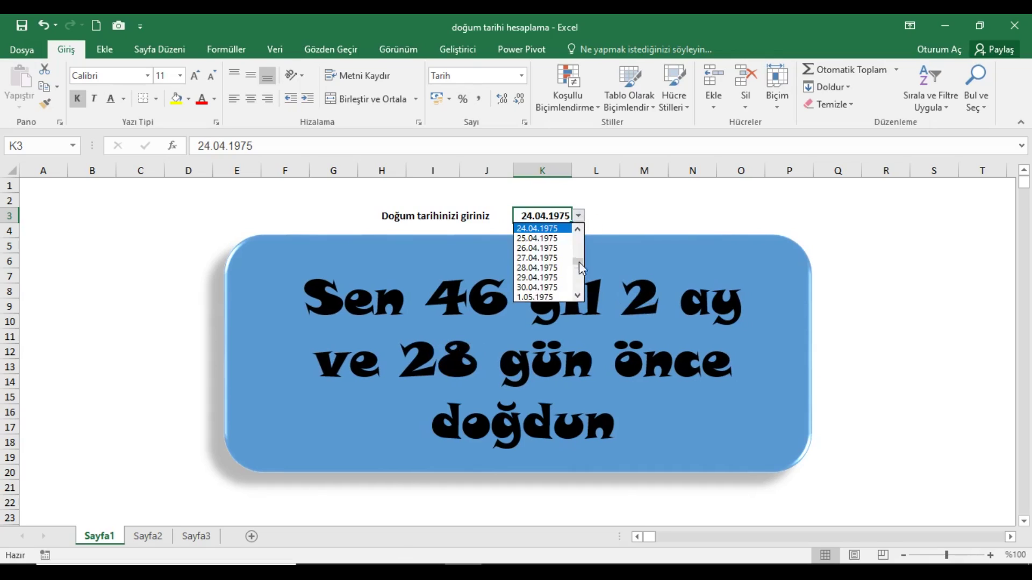
pyautogui.click(579, 295)
pyautogui.scroll(-5, 580, 299)
pyautogui.scroll(-5, 580, 298)
pyautogui.scroll(-5, 581, 298)
pyautogui.scroll(-5, 580, 299)
pyautogui.scroll(-3, 580, 299)
pyautogui.scroll(-3, 581, 299)
pyautogui.scroll(-3, 581, 299)
pyautogui.scroll(-2, 583, 295)
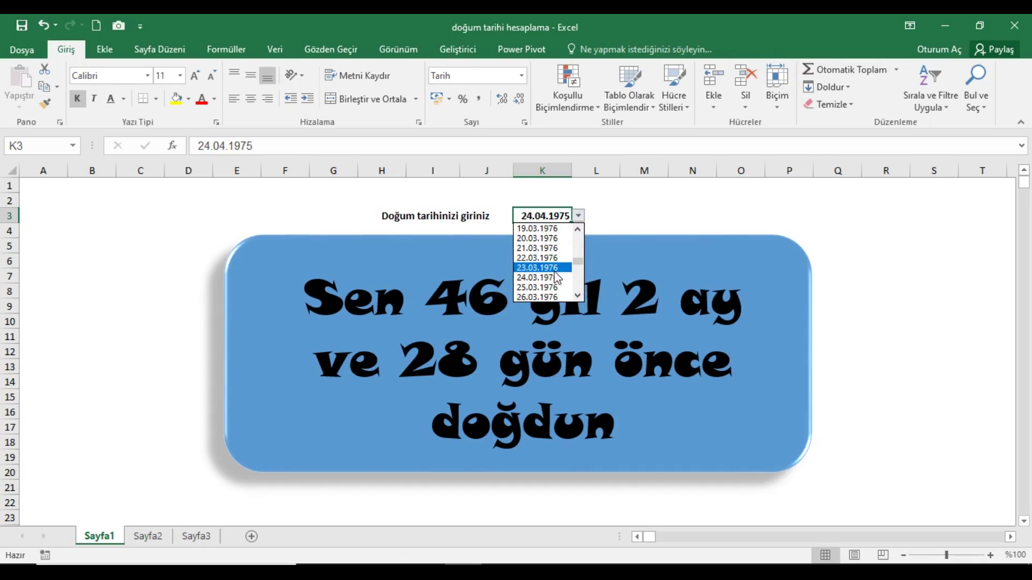
pyautogui.click(559, 279)
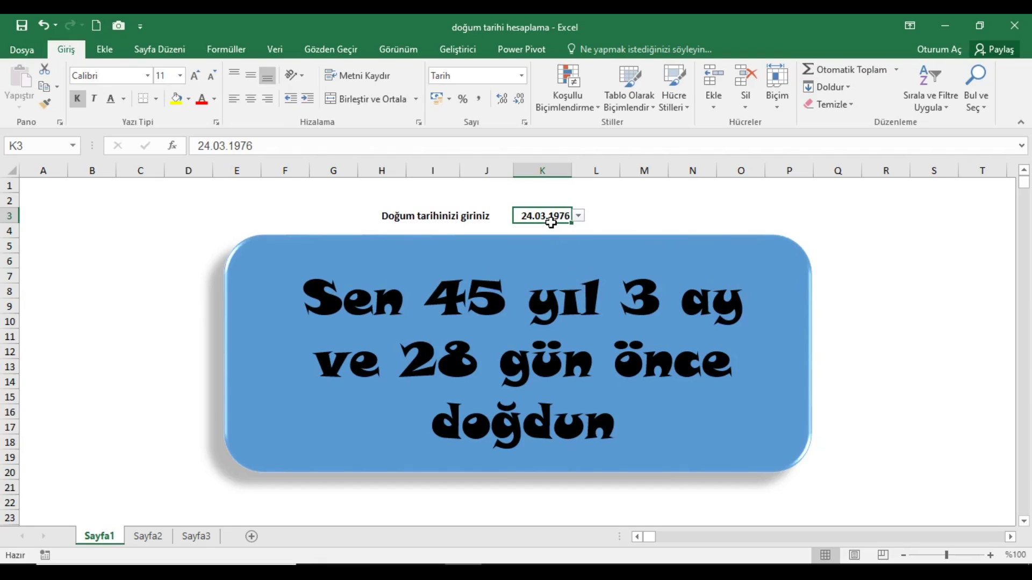
pyautogui.click(226, 49)
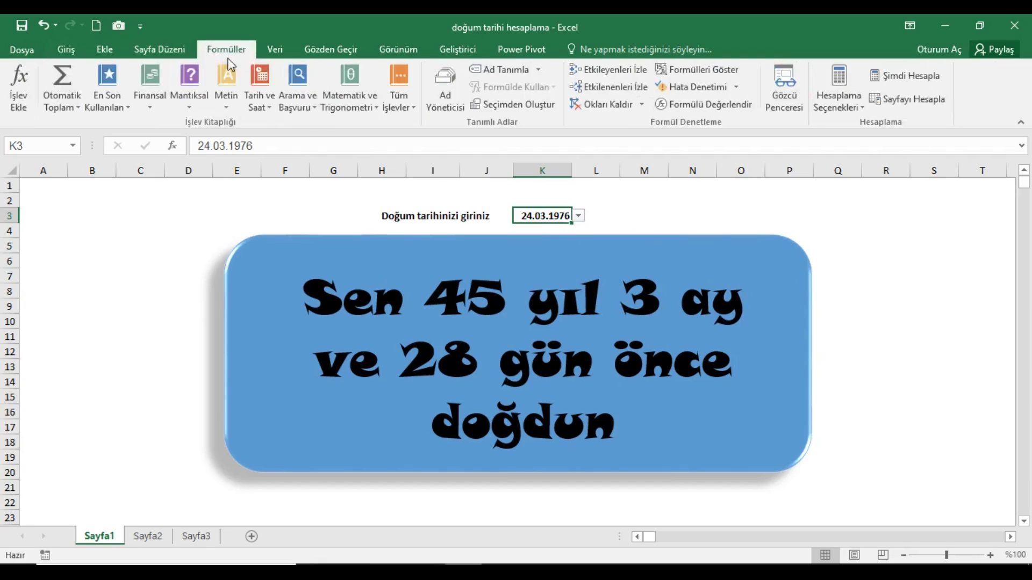
# Browse the Tarih ve Saat functions, then go to sheet Sayfa2 and select cell F8
pyautogui.click(268, 105)
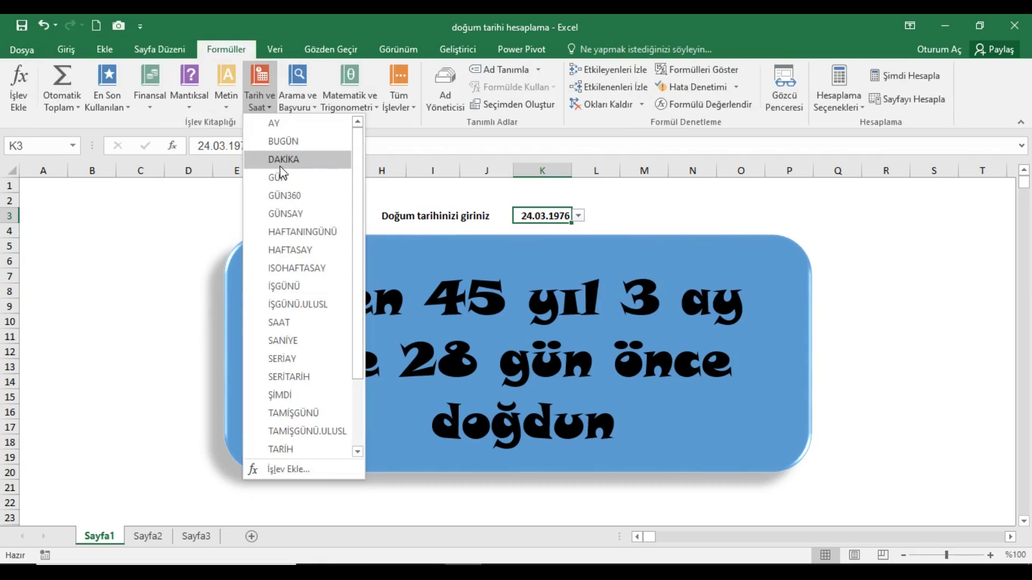
pyautogui.moveTo(283, 159)
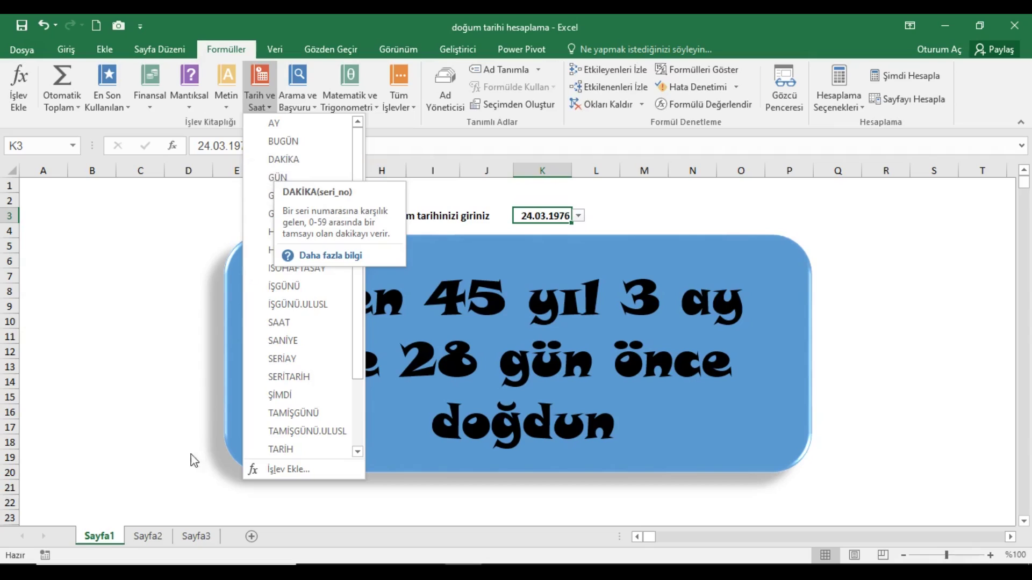
pyautogui.click(158, 540)
pyautogui.click(158, 538)
pyautogui.click(271, 293)
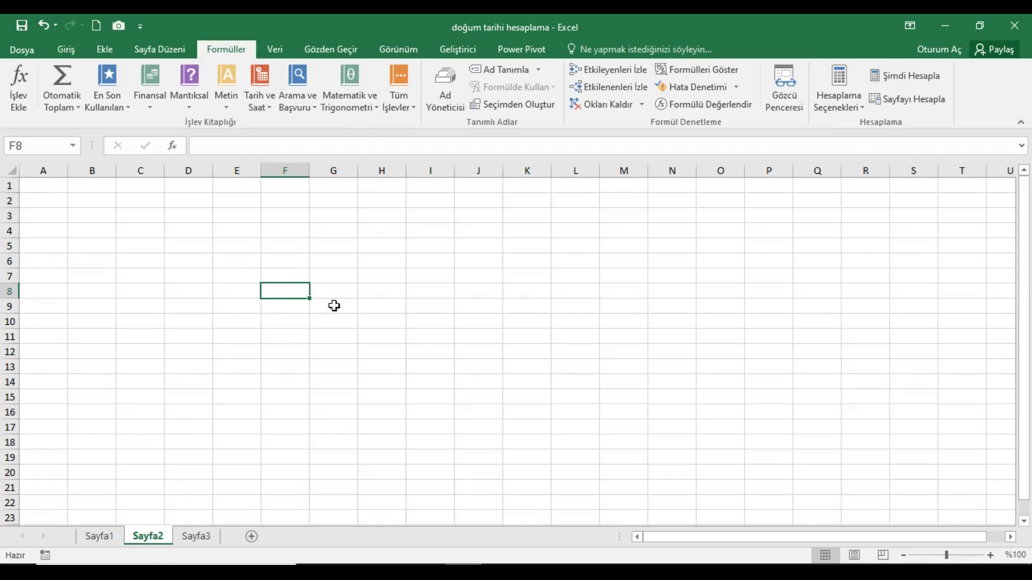
# Enter =etarihli in cell F8
pyautogui.write('=e')
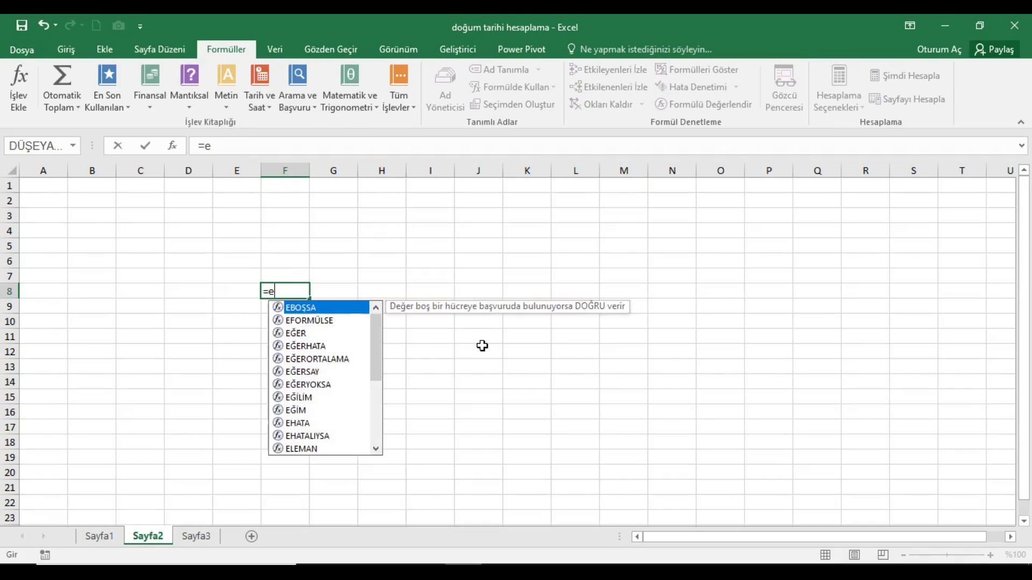
pyautogui.write('t')
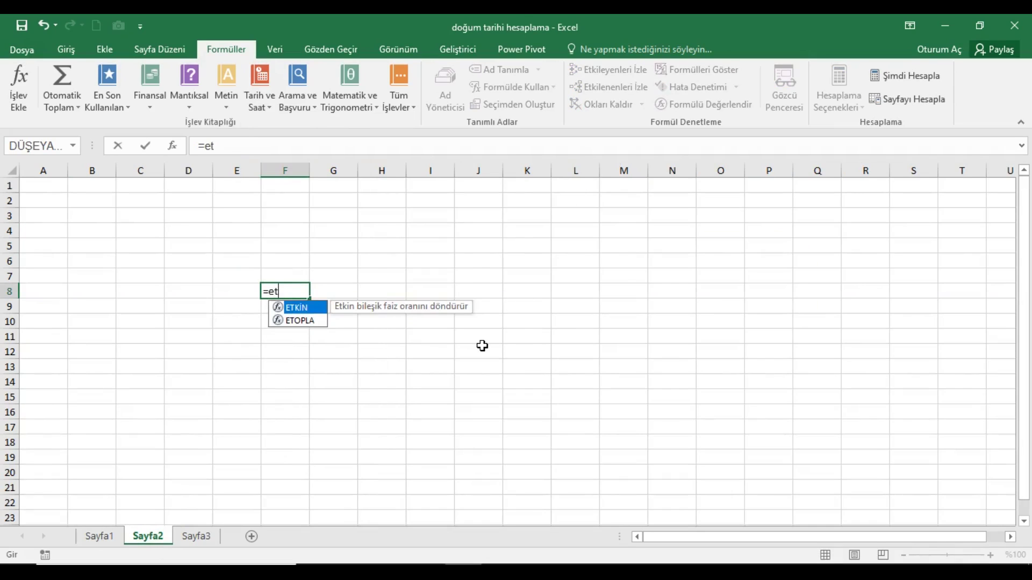
pyautogui.write('ar')
pyautogui.press('BackSpace')
pyautogui.press('BackSpace')
pyautogui.write('arihli')
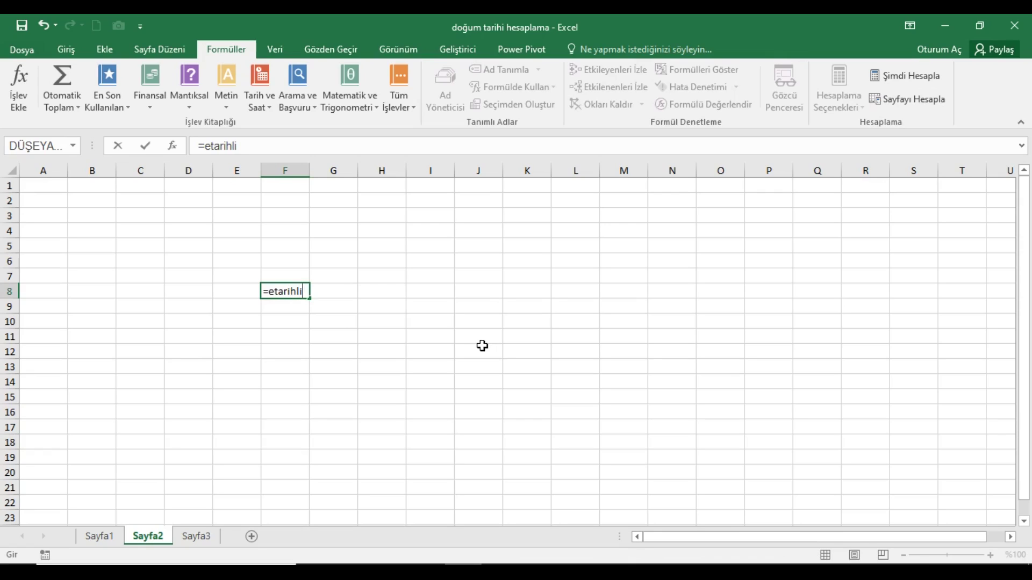
pyautogui.press('Tab')
pyautogui.click(298, 290)
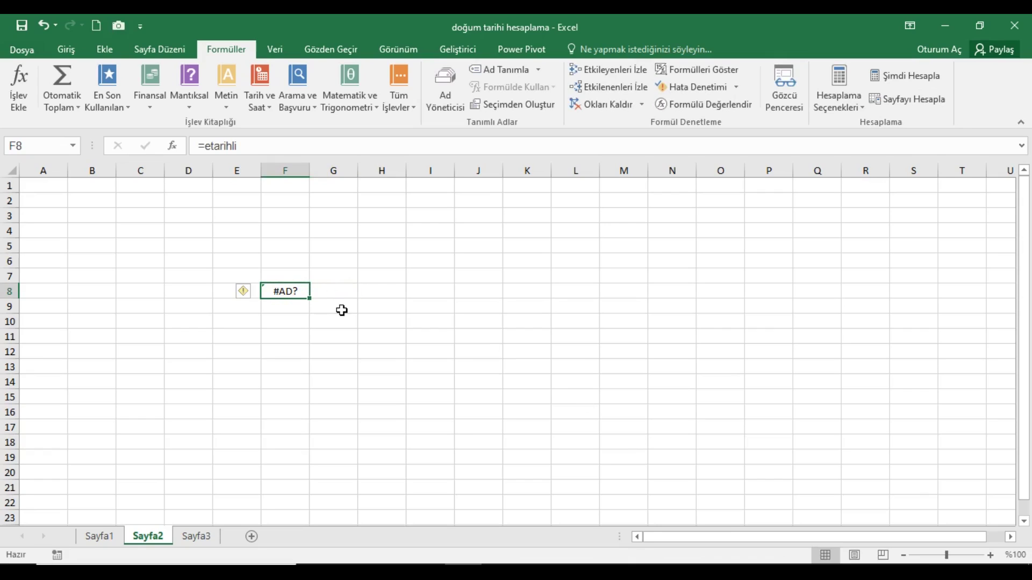
# Retype =etarihli() in F8 and dismiss the formula error, leaving #AD? in the cell
pyautogui.write('=')
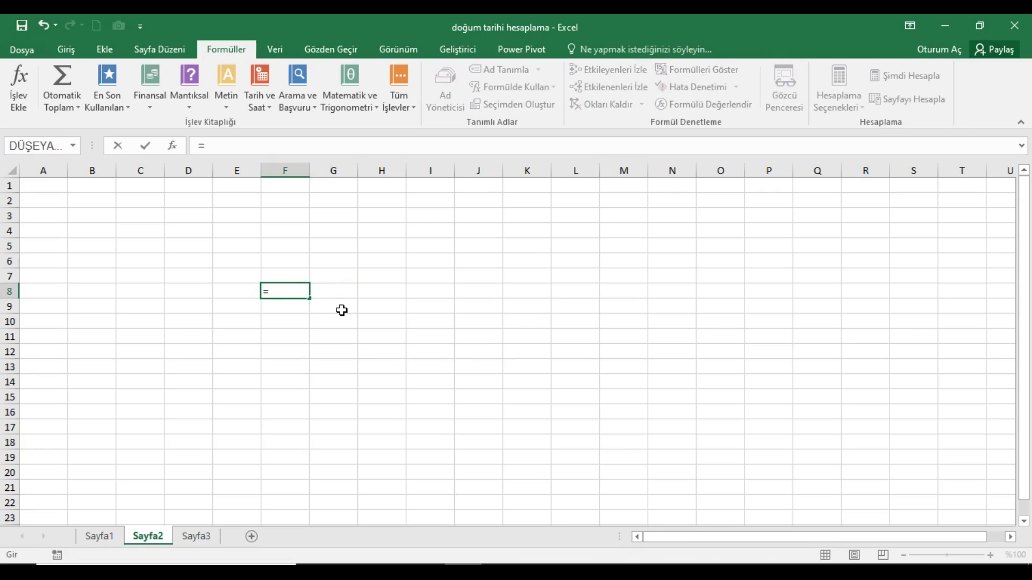
pyautogui.write('eta')
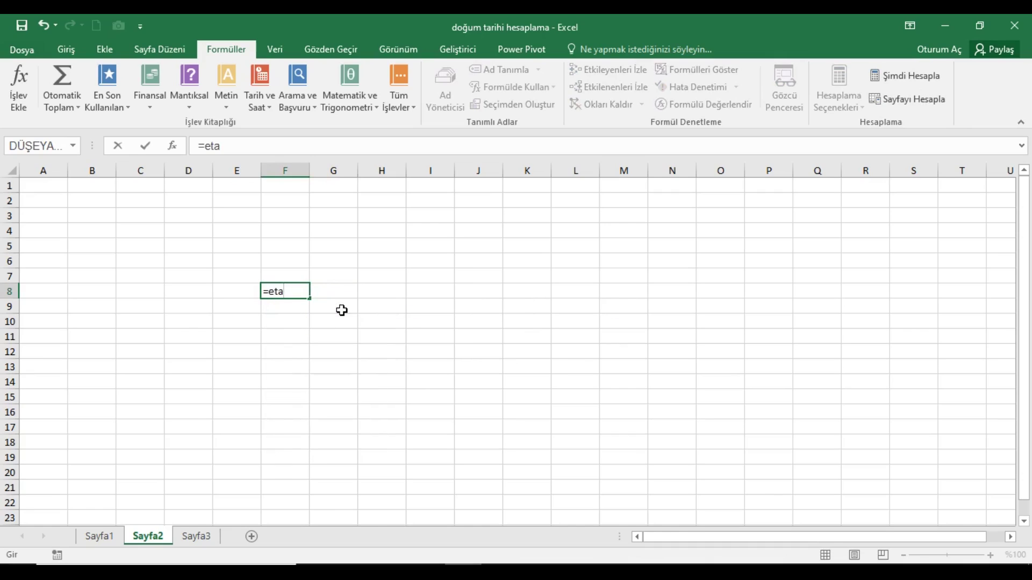
pyautogui.write('rihli')
pyautogui.write('(')
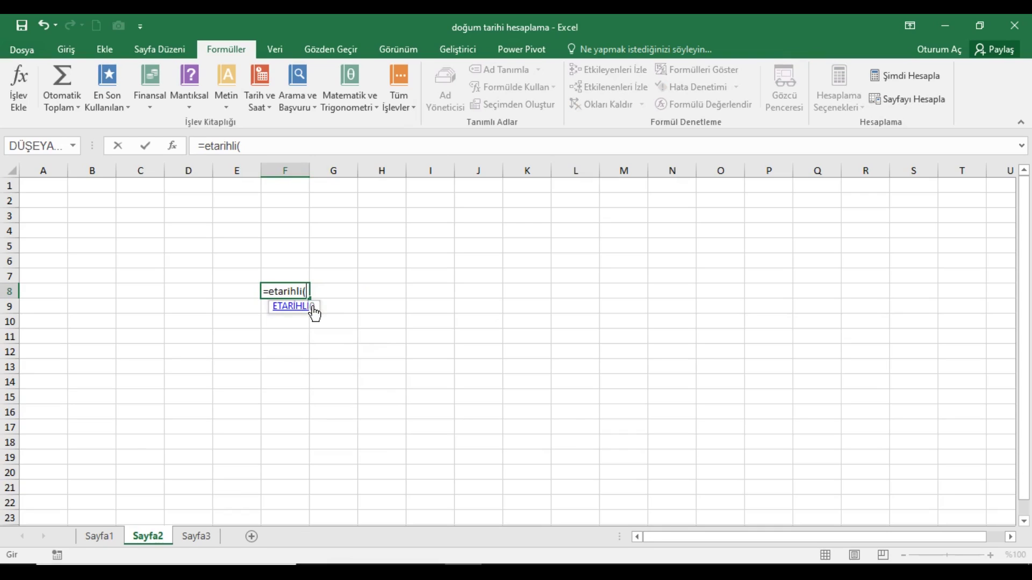
pyautogui.write(')')
pyautogui.press('Return')
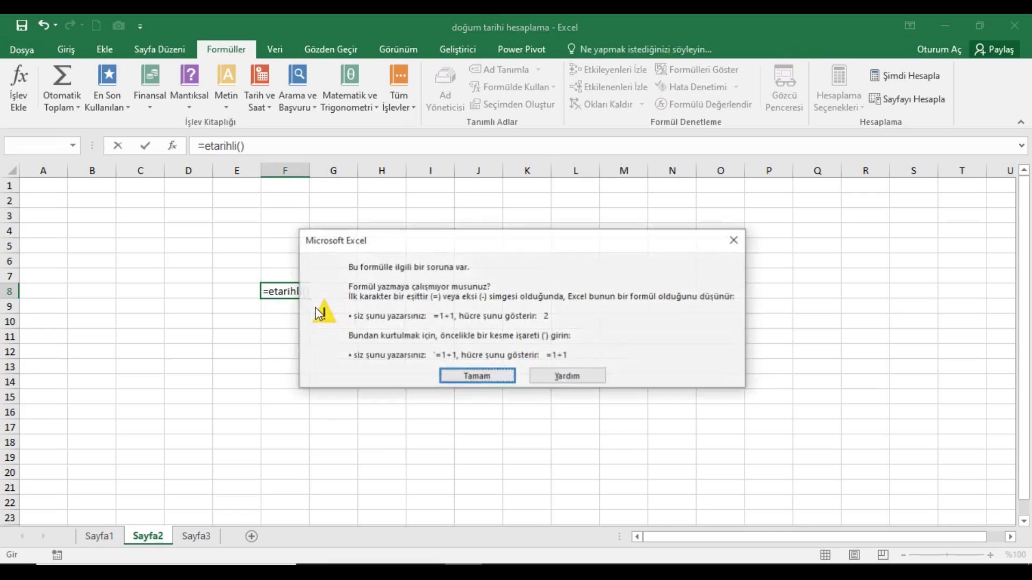
pyautogui.press('Return')
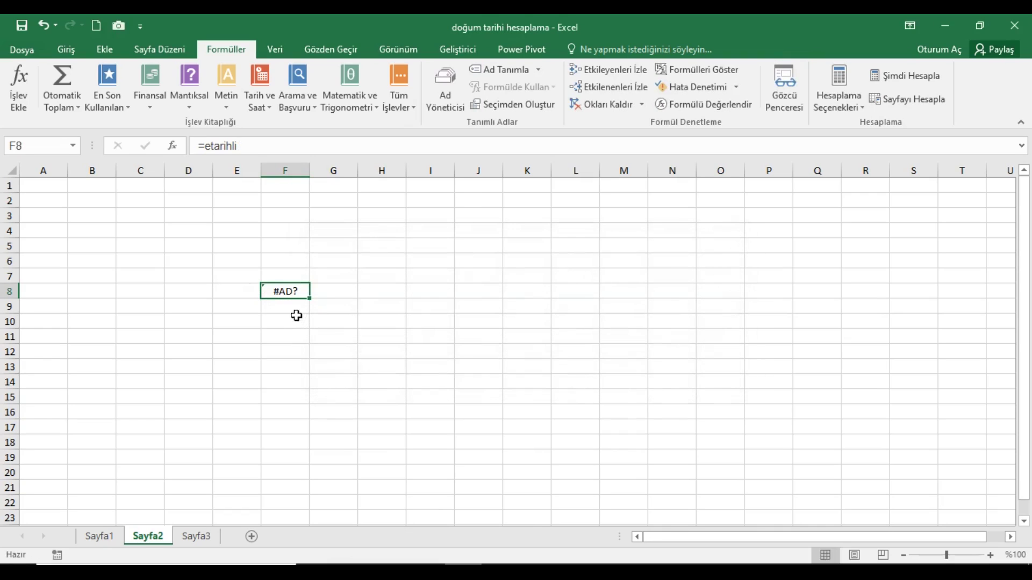
pyautogui.press('Return')
pyautogui.write('=')
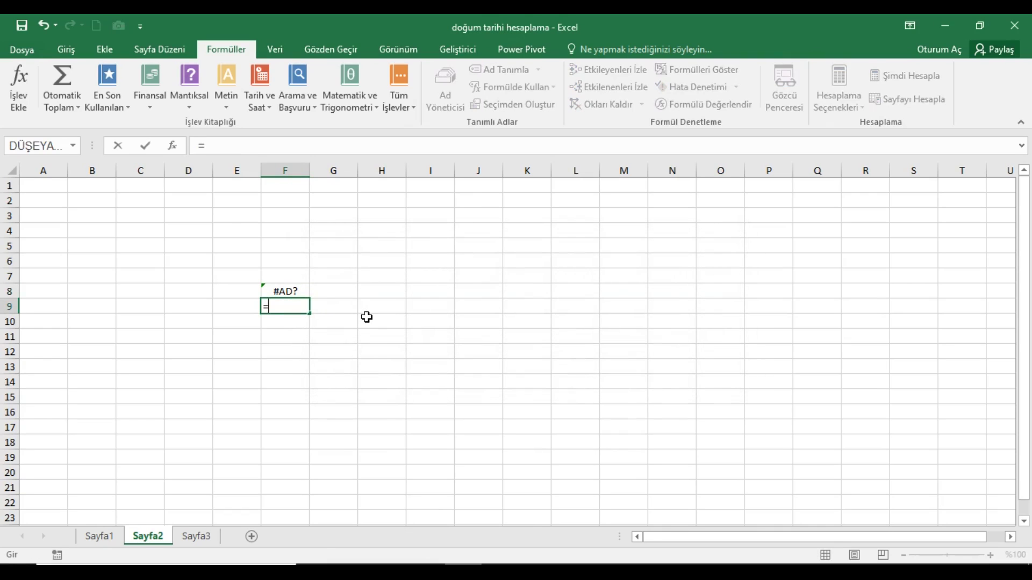
pyautogui.write('et')
# Begin an =ETOPLA(G5; formula in F9
pyautogui.press('Down')
pyautogui.press('Tab')
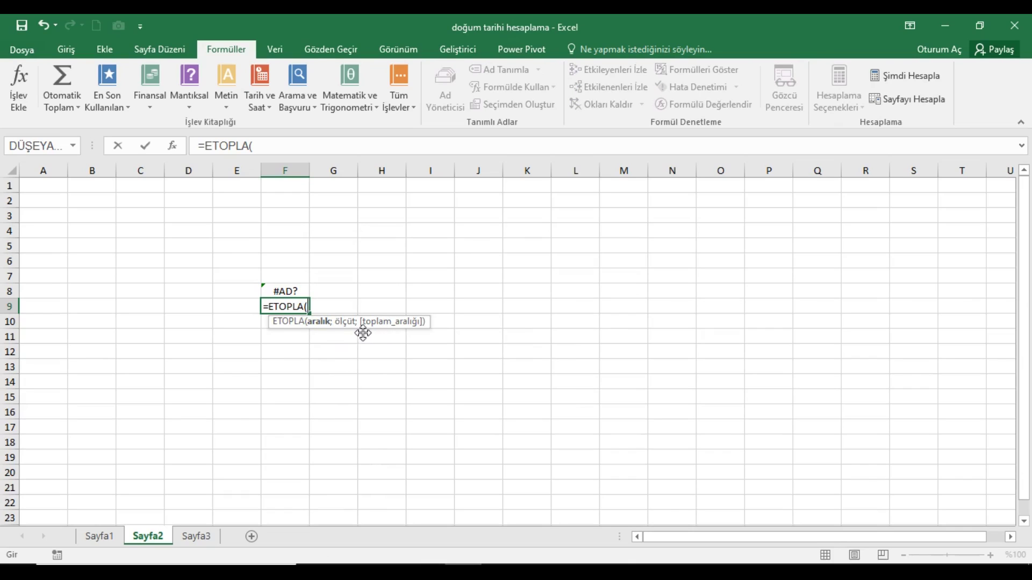
pyautogui.click(350, 249)
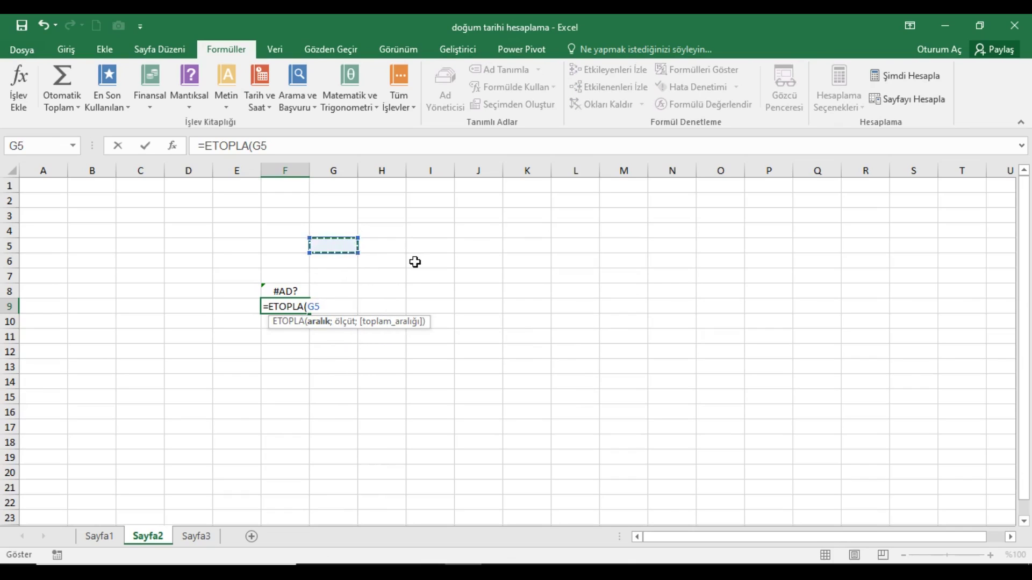
pyautogui.write(';')
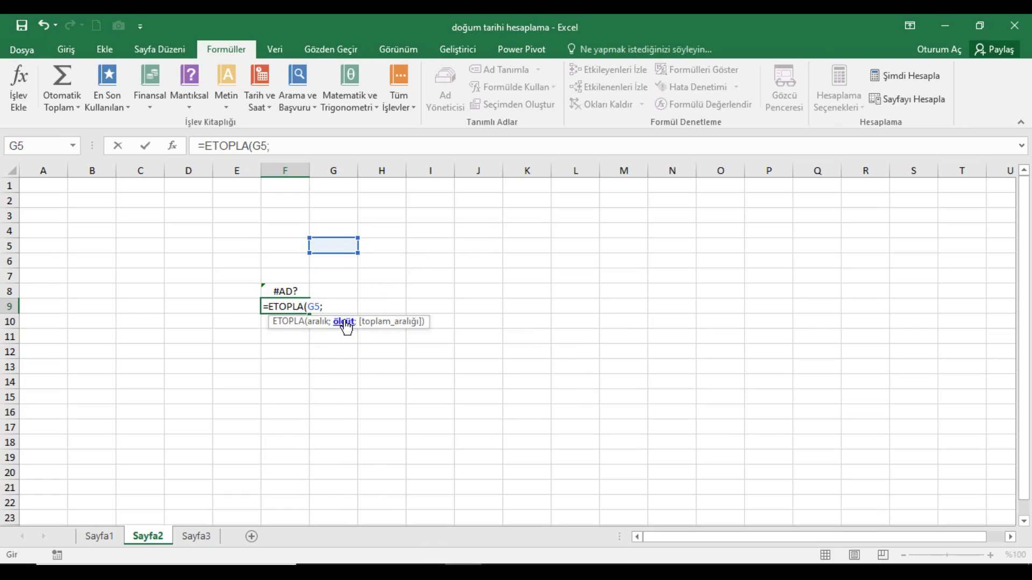
# Cancel the formula, clear F7:F11 to remove the #AD? error, and select A1
pyautogui.press('Escape')
pyautogui.moveTo(282, 276); pyautogui.dragTo(281, 344)
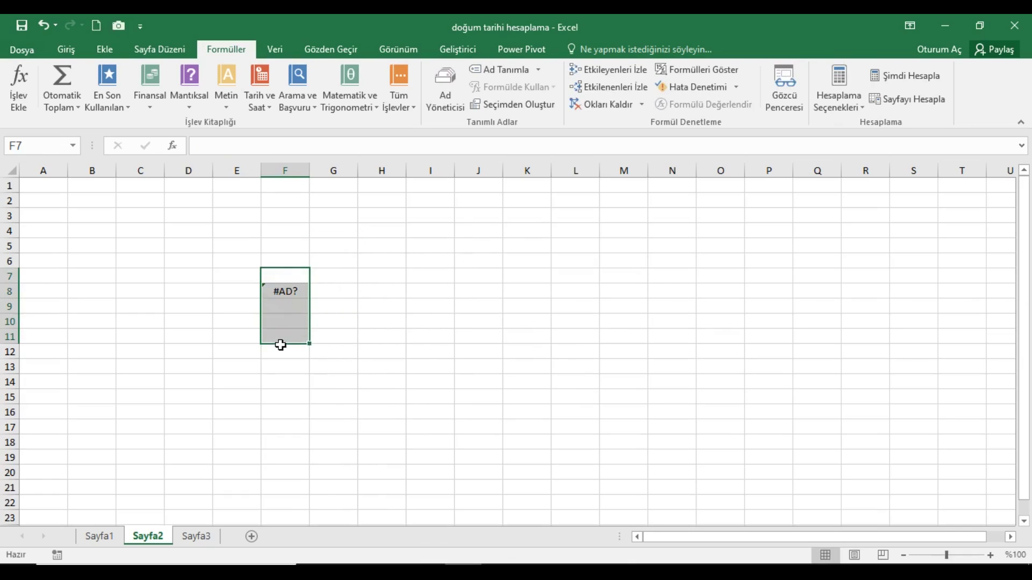
pyautogui.press('Delete')
pyautogui.click(34, 188)
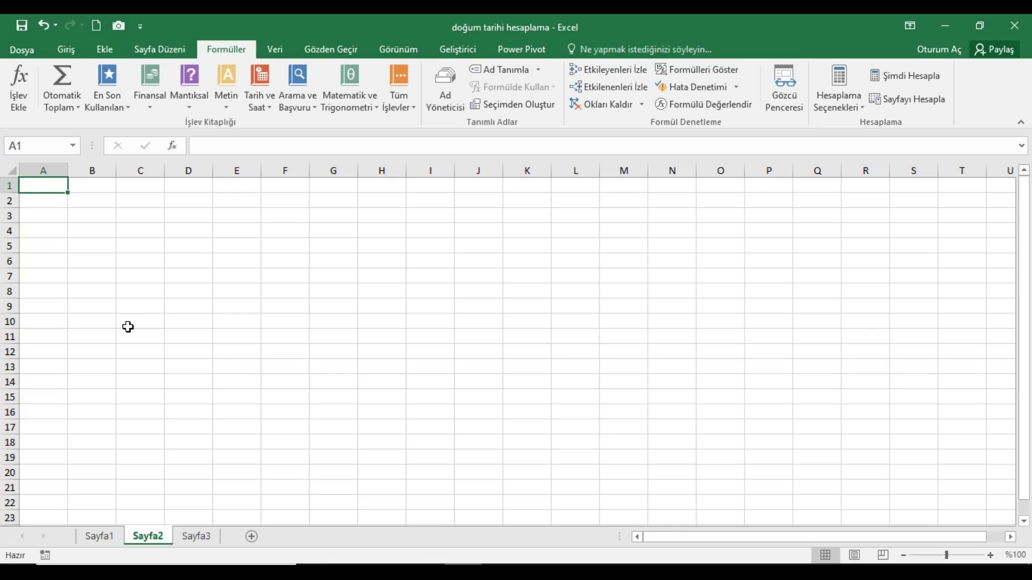
# Enter the interval codes Y, M and D in cells A1 to A3
pyautogui.write('Y')
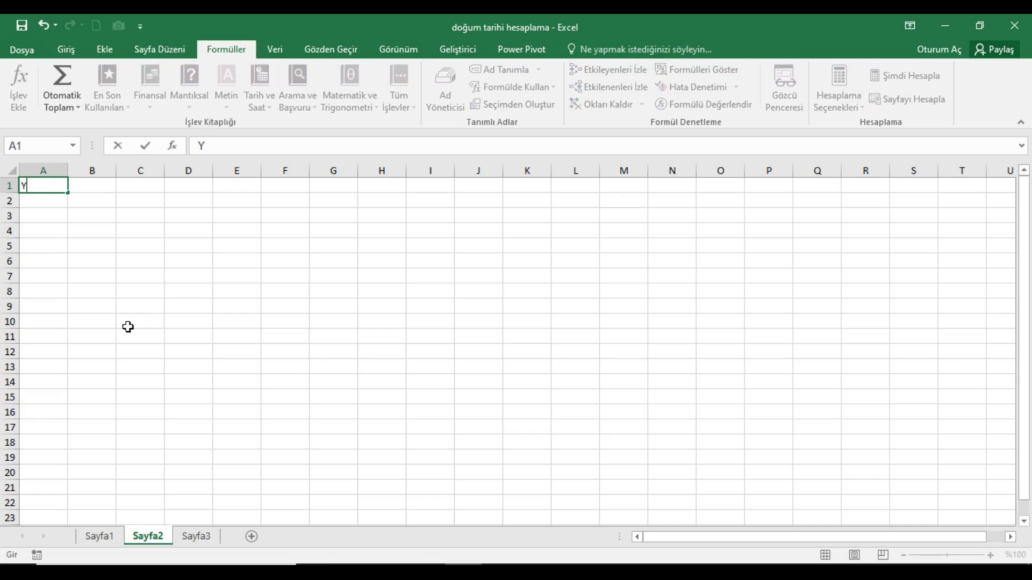
pyautogui.press('Return')
pyautogui.press('Up')
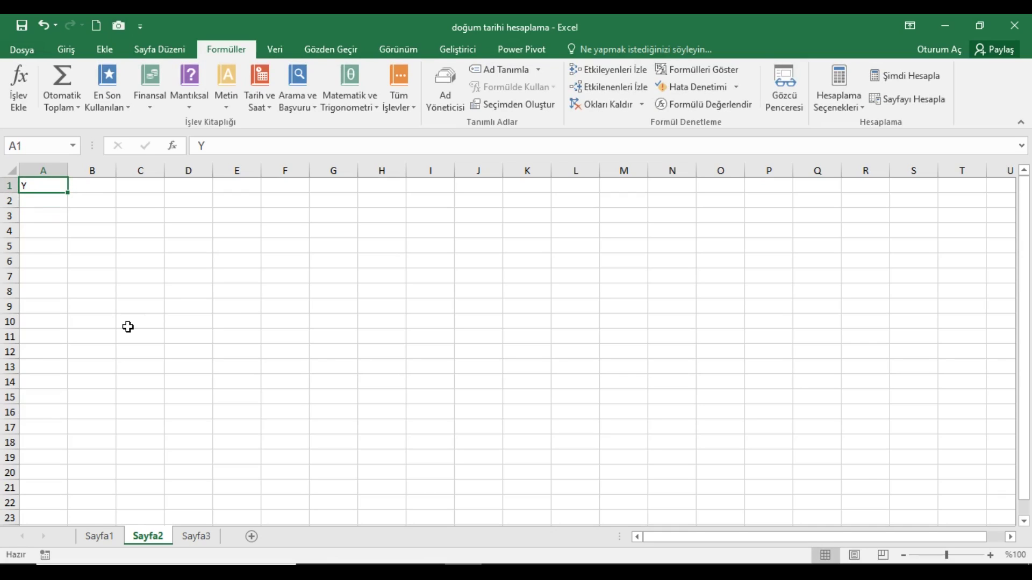
pyautogui.press('Down')
pyautogui.write('M')
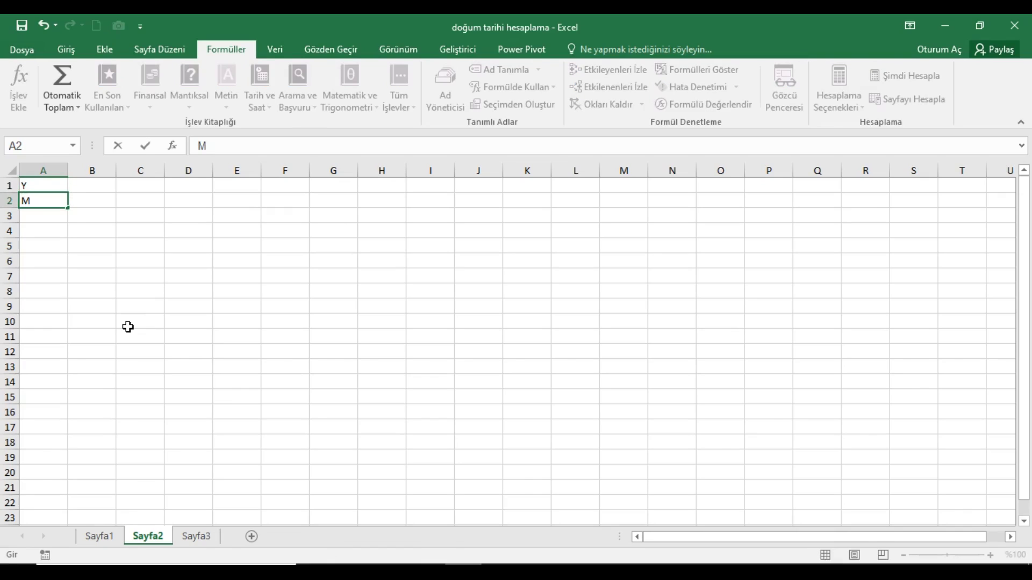
pyautogui.press('Return')
pyautogui.press('Up')
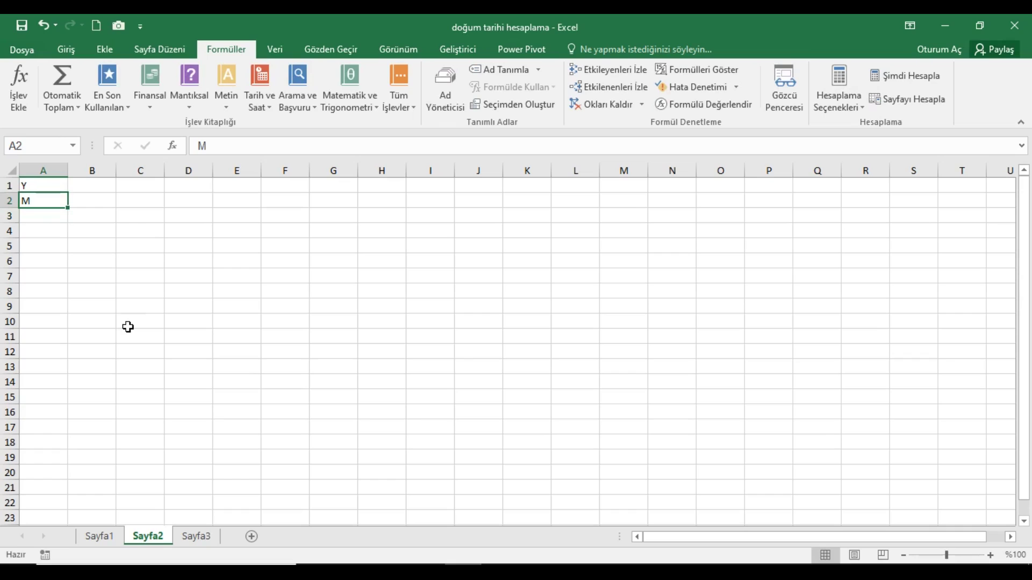
pyautogui.press('Return')
pyautogui.write('D')
pyautogui.press('Return')
pyautogui.press('Up')
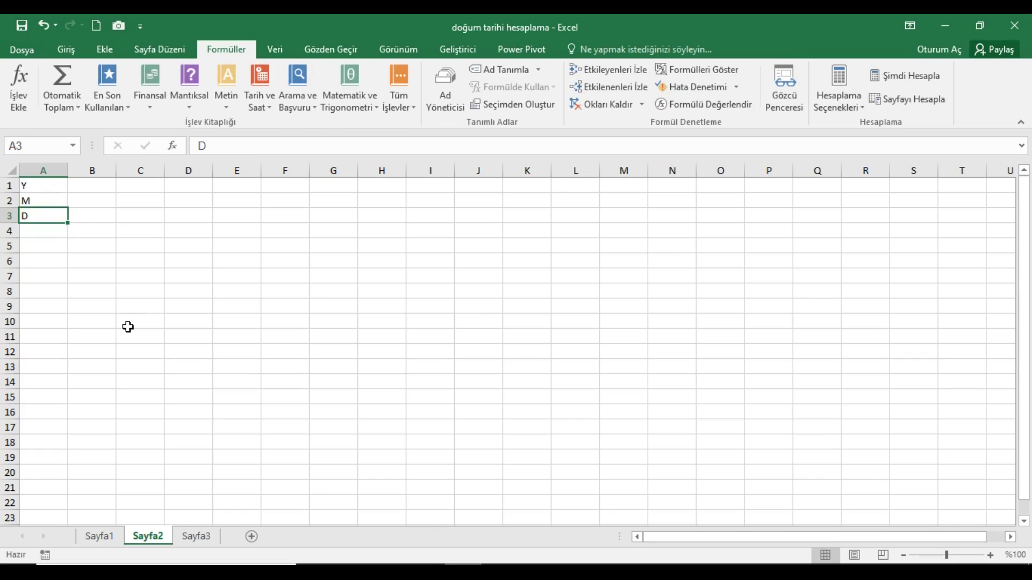
# Enter the interval codes YM, YD and MD in cells A4 to A6
pyautogui.press('Down')
pyautogui.write('YM')
pyautogui.press('Return')
pyautogui.press('Up')
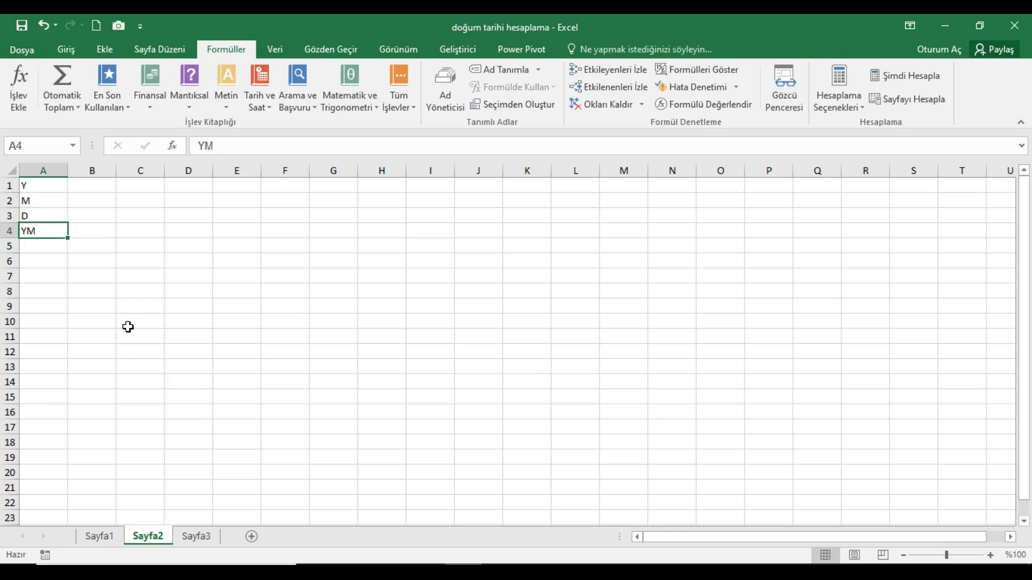
pyautogui.press('Down')
pyautogui.write('YD')
pyautogui.press('Return')
pyautogui.press('Up')
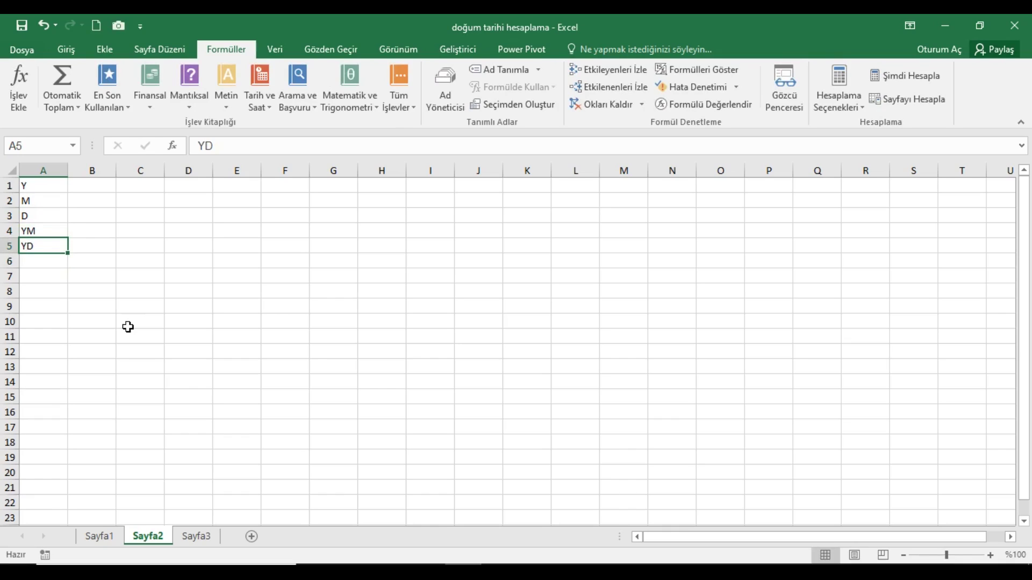
pyautogui.press('Return')
pyautogui.write('MD')
pyautogui.press('Return')
pyautogui.press('Up')
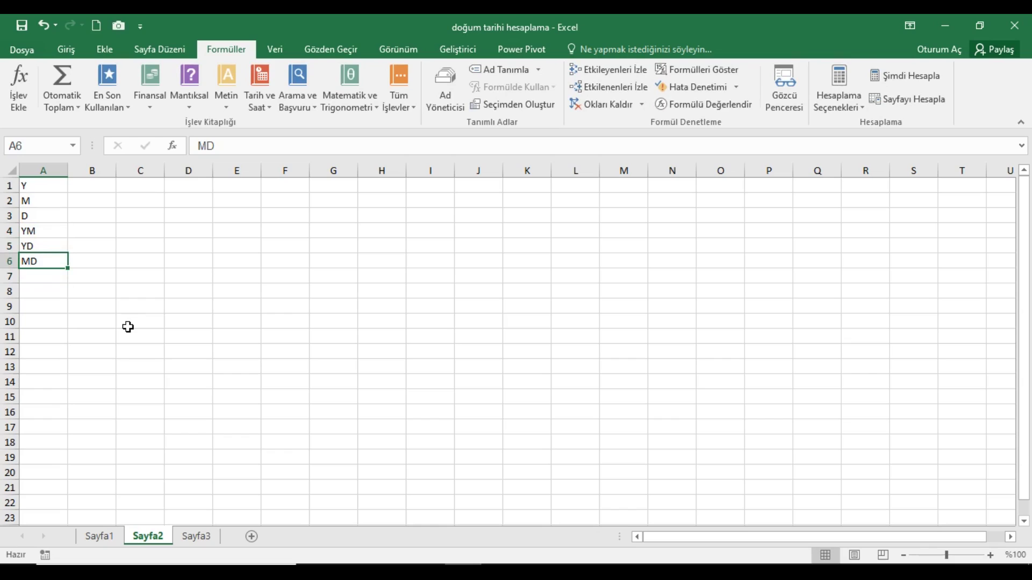
# Delete all the codes in column A
pyautogui.click(53, 186)
pyautogui.press('Delete')
pyautogui.click(53, 188)
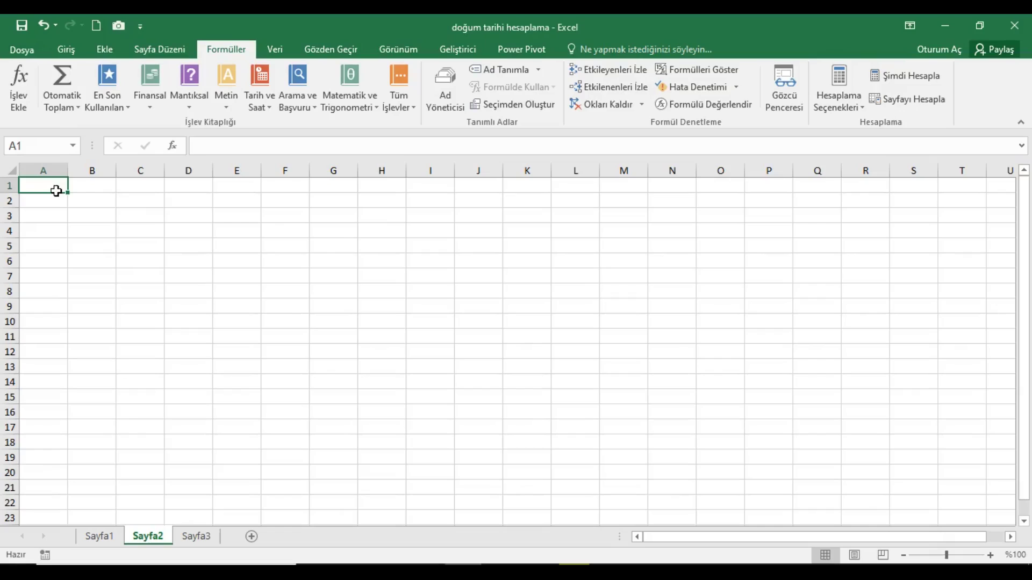
# Type the prompt 'Doğum tarihinizi giriniz' in cell H4
pyautogui.click(375, 241)
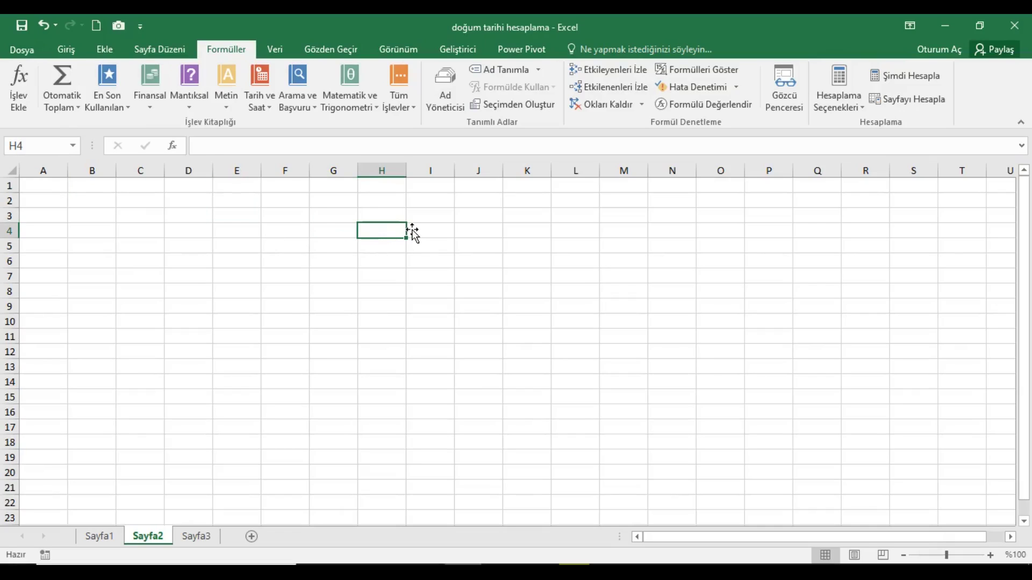
pyautogui.write('Doğu ')
pyautogui.write('m ')
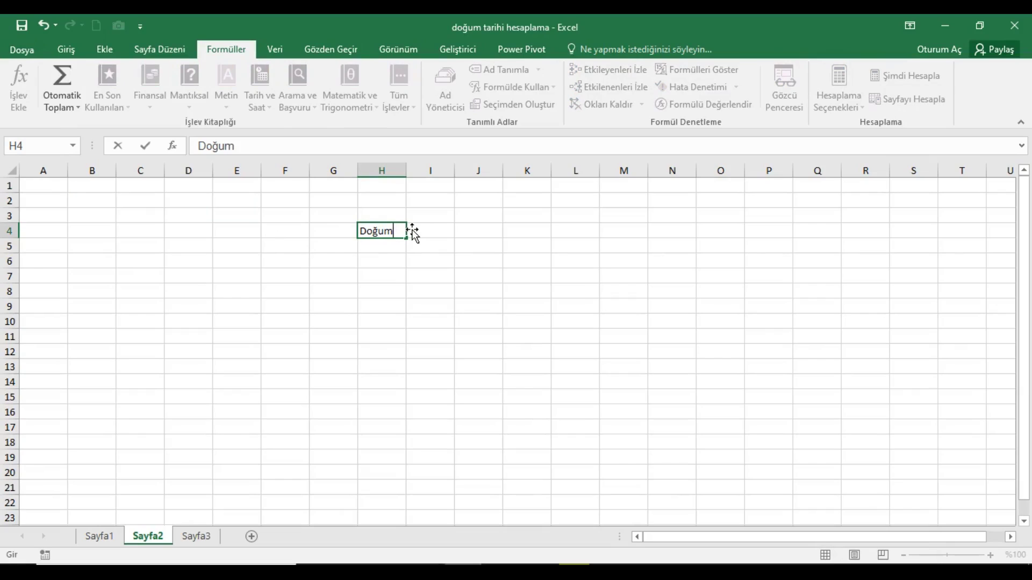
pyautogui.write('tarihinii')
pyautogui.press('BackSpace')
pyautogui.write('zi ')
pyautogui.write('giriniz')
pyautogui.click(564, 263)
# Enter the birth date 24.03.1975 in cell K4
pyautogui.press('Up')
pyautogui.press('Up')
pyautogui.press('Left')
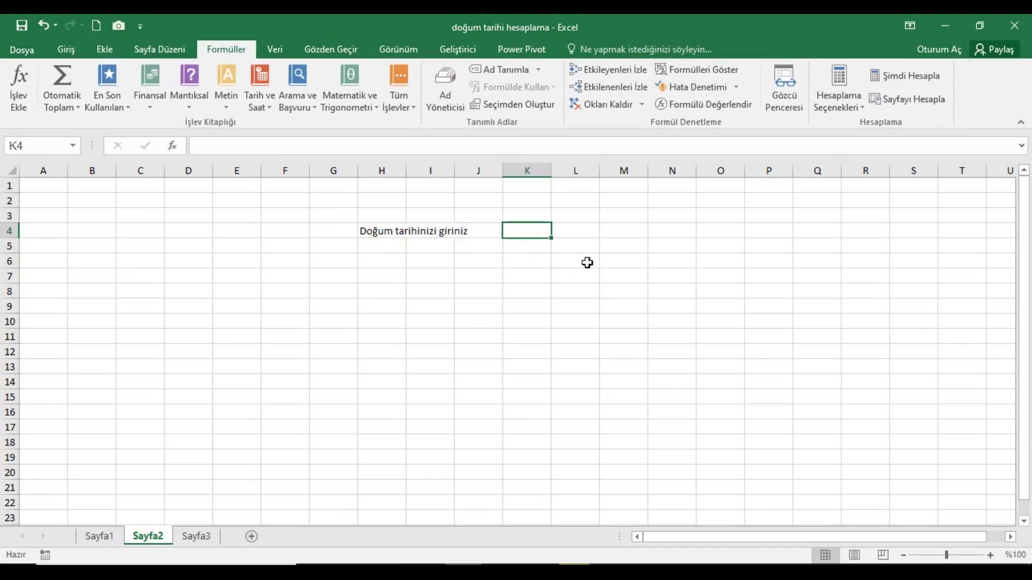
pyautogui.write('24.03.1975')
pyautogui.press('Return')
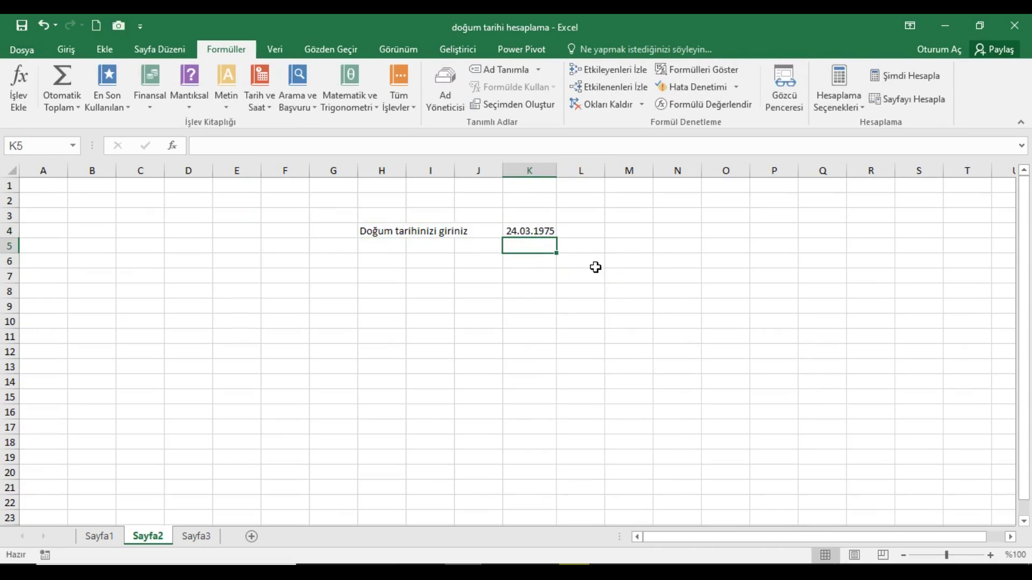
pyautogui.press('Up')
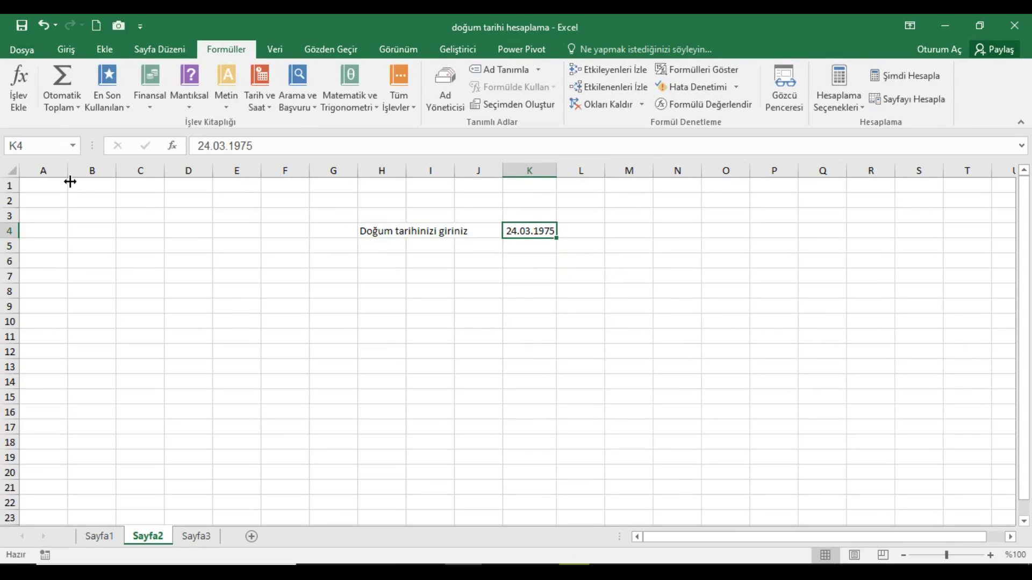
pyautogui.click(53, 192)
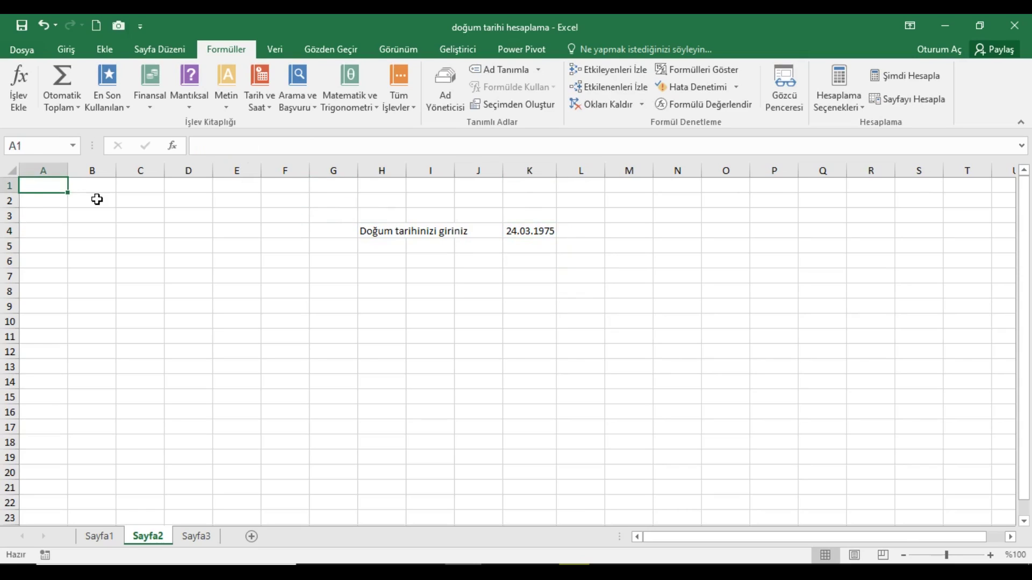
pyautogui.write('=etarihli')
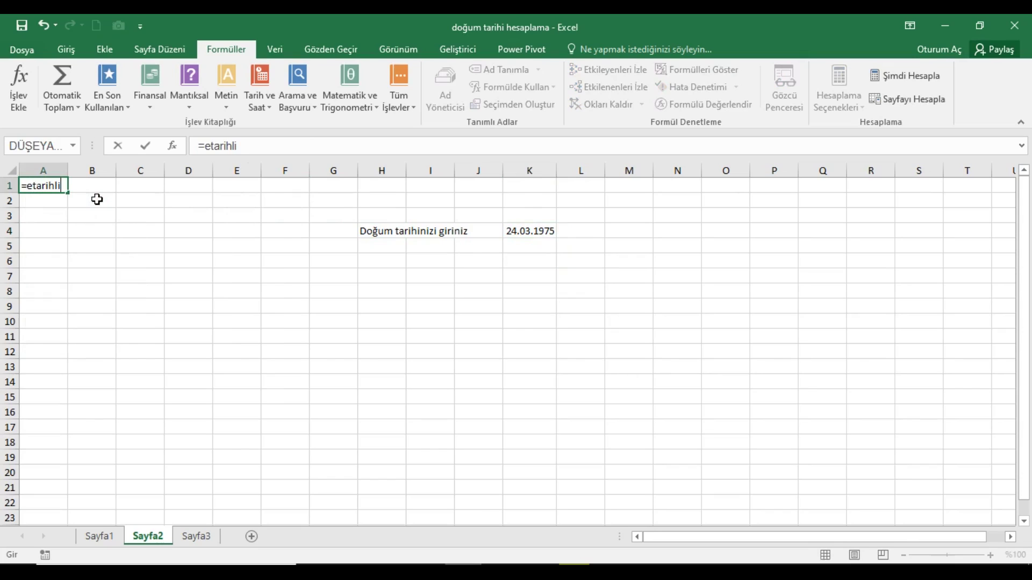
pyautogui.write('(')
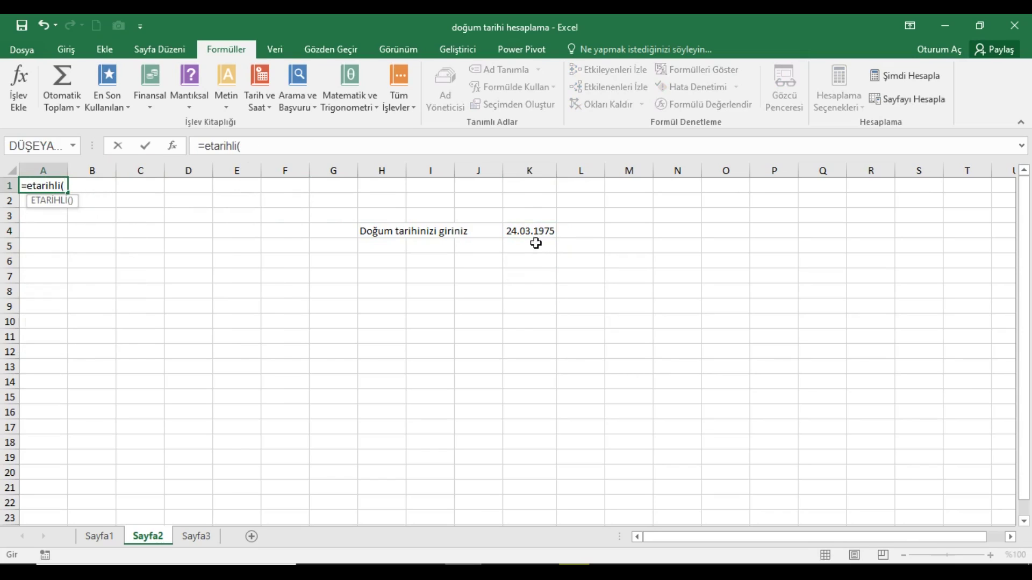
# Complete A1 as =ETARİHLİ(K4;BUGÜN();"y"), returning 46 years
pyautogui.click(536, 234)
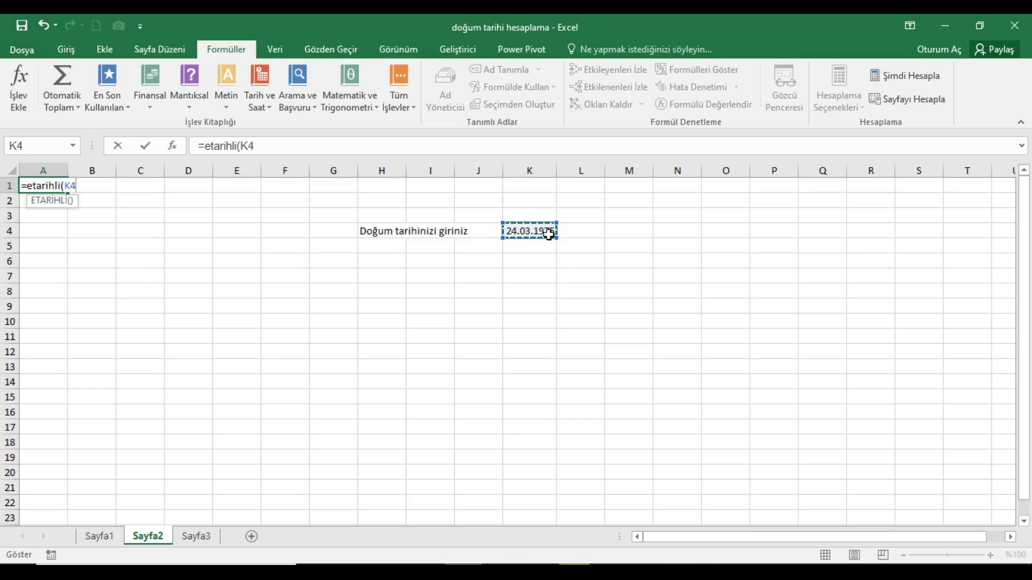
pyautogui.write(';')
pyautogui.write('bugün')
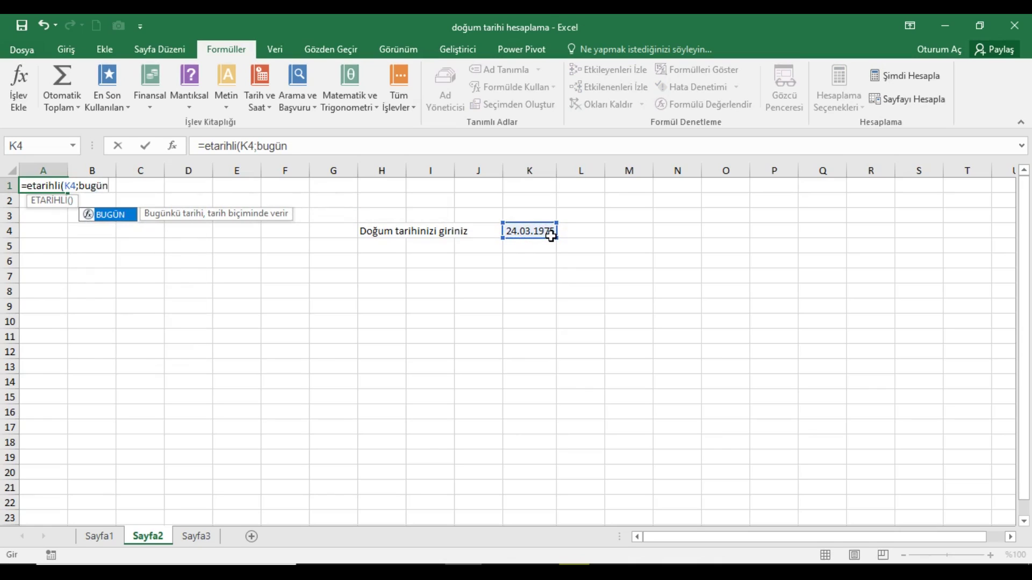
pyautogui.write('()')
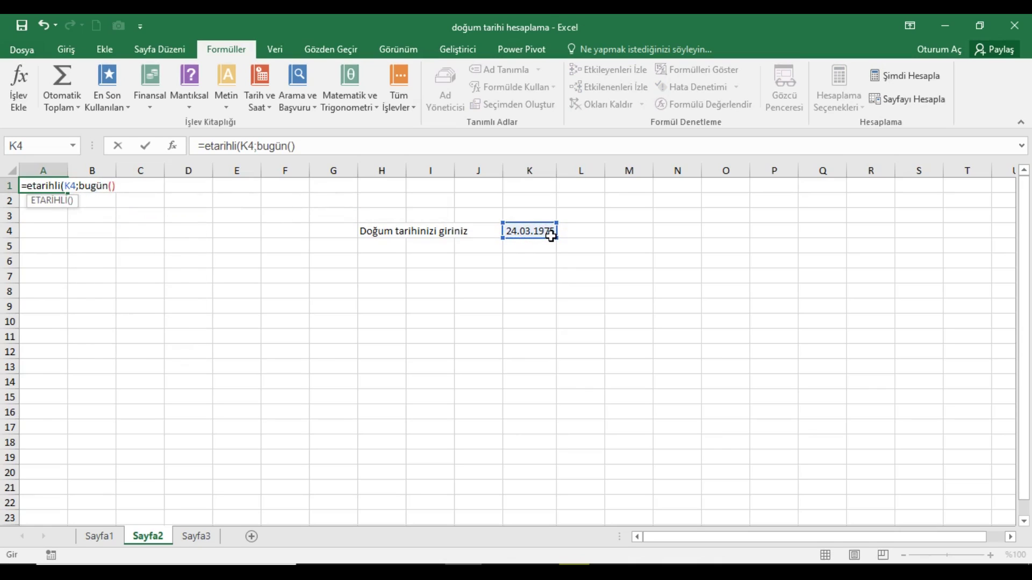
pyautogui.write(';')
pyautogui.write('"y"')
pyautogui.write(')')
pyautogui.press('Return')
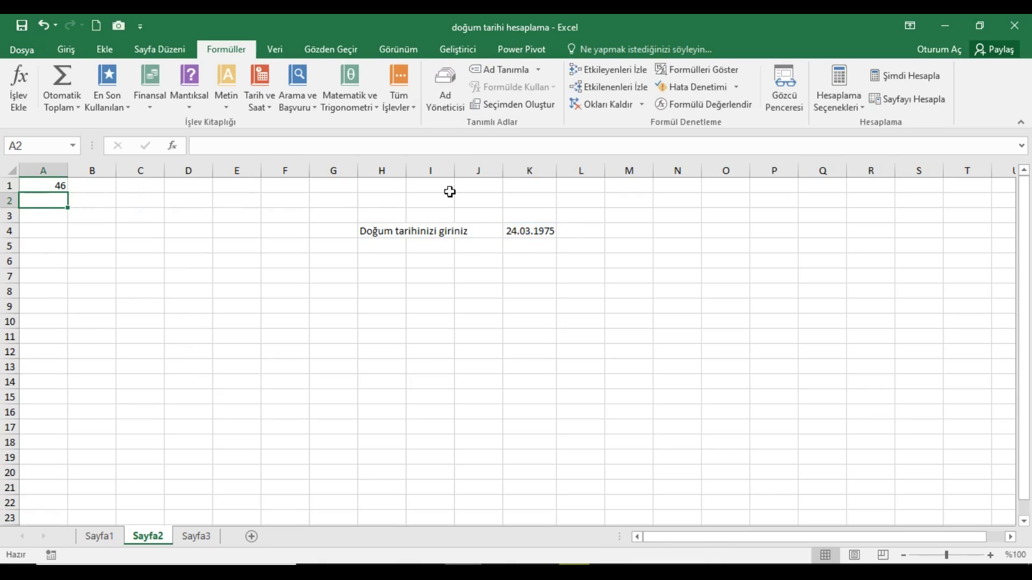
pyautogui.click(47, 191)
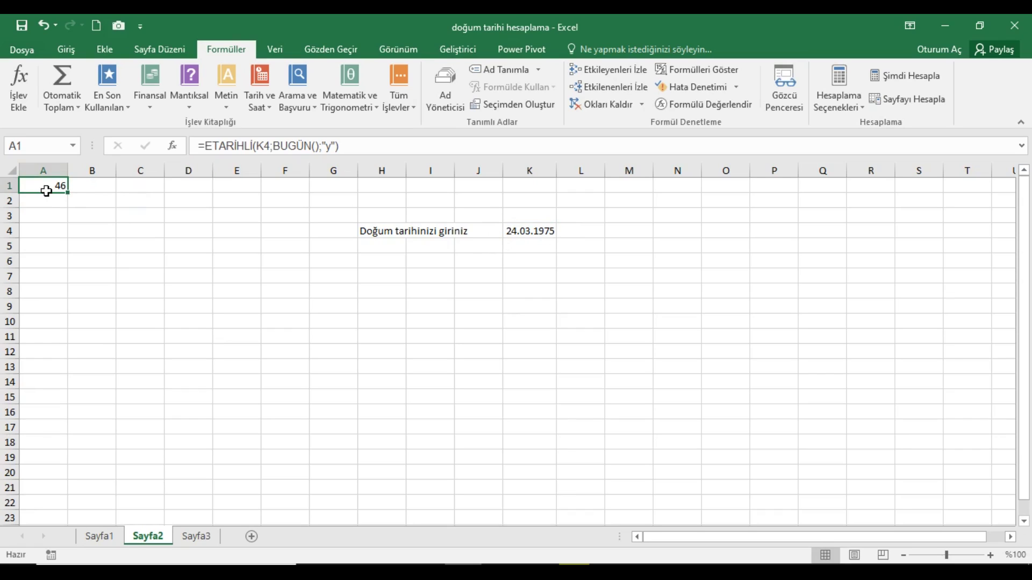
pyautogui.click(52, 208)
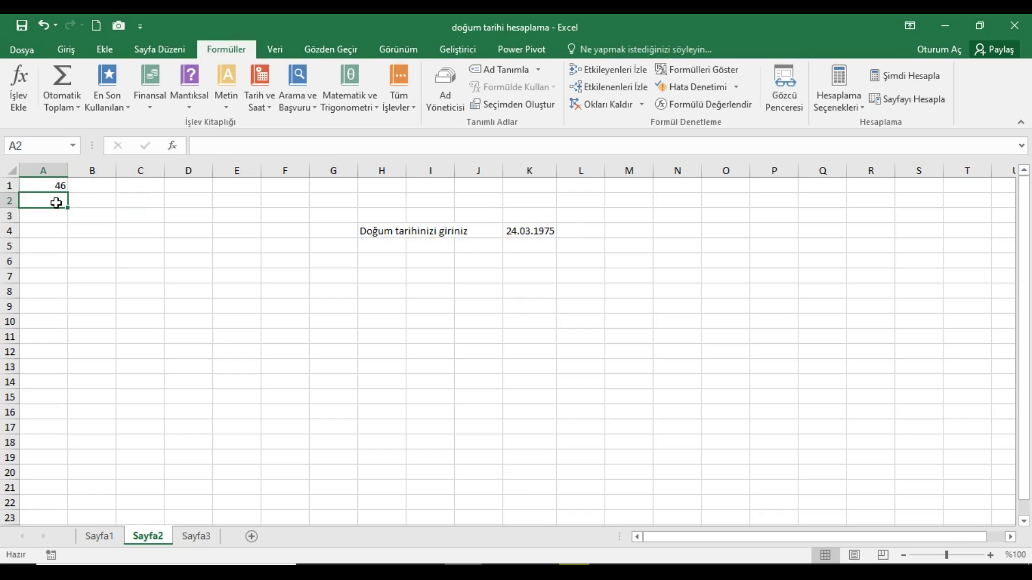
# Enter =ETARİHLİ(K4;BUGÜN();"ym") in A2 to show the 3 leftover months
pyautogui.write('=et')
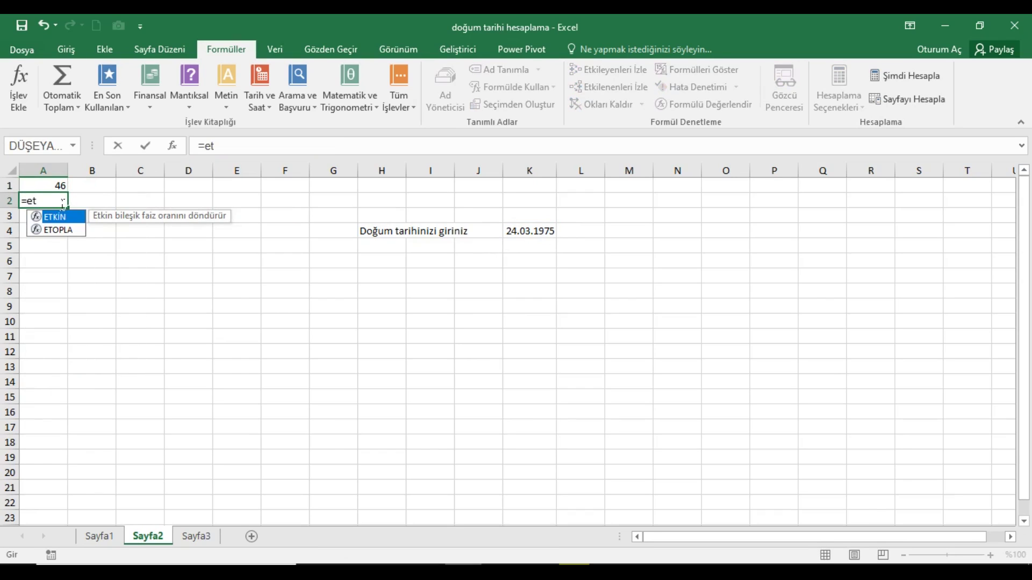
pyautogui.write('arihli(')
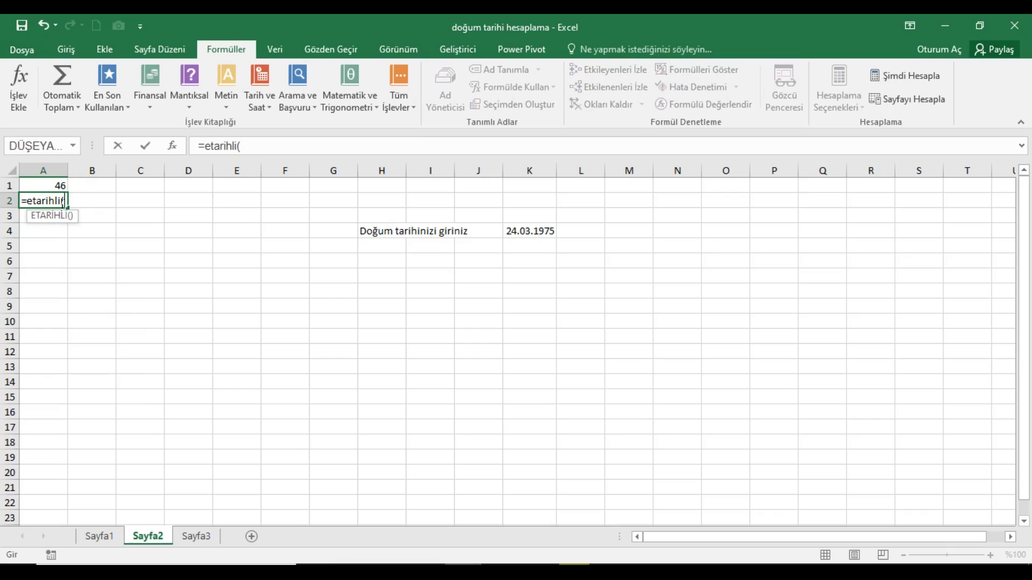
pyautogui.click(540, 238)
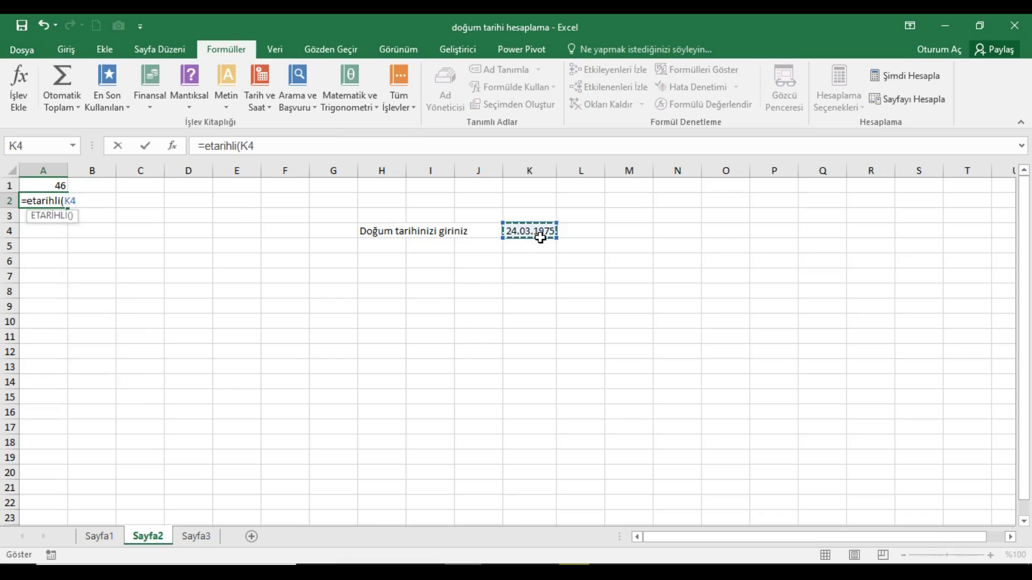
pyautogui.write(';')
pyautogui.write('bug')
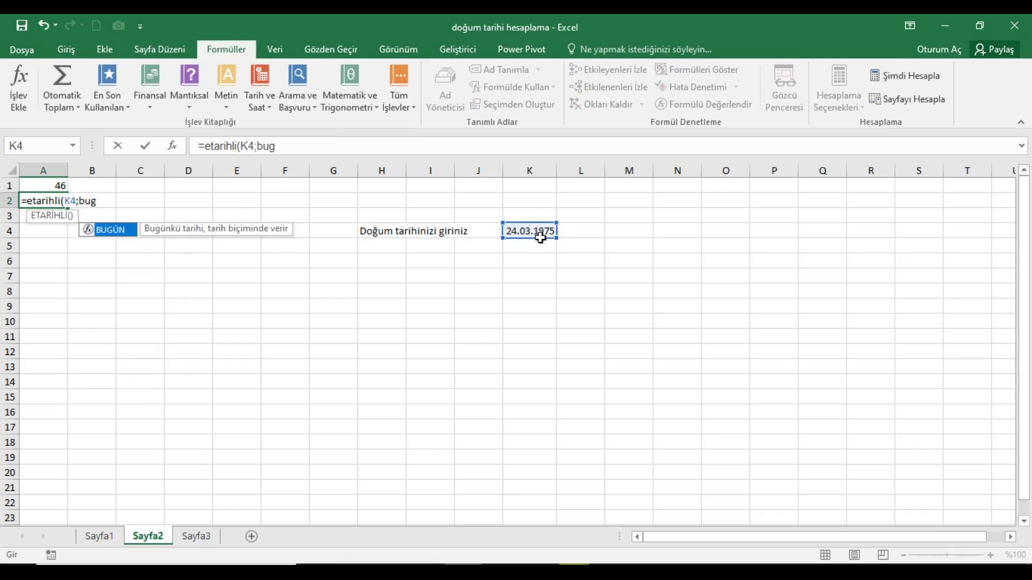
pyautogui.press('Tab')
pyautogui.write(');')
pyautogui.press('F2')
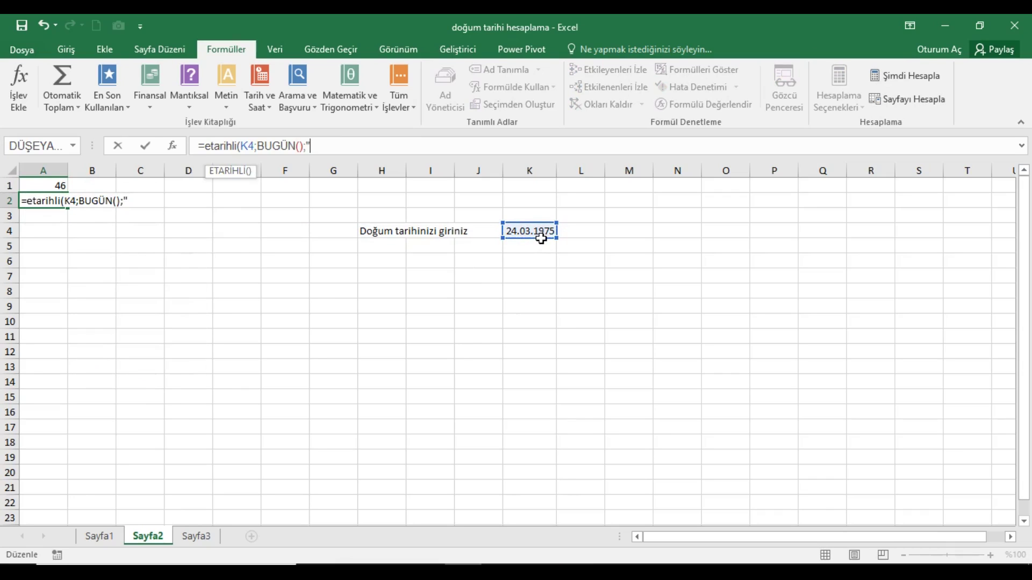
pyautogui.write('ym')
pyautogui.write('")')
pyautogui.press('Return')
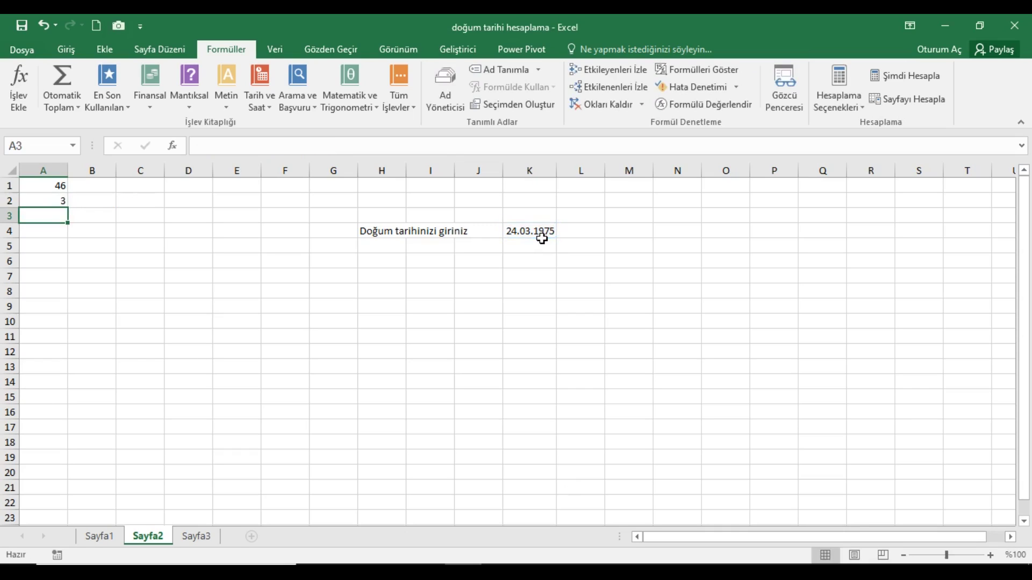
pyautogui.click(47, 207)
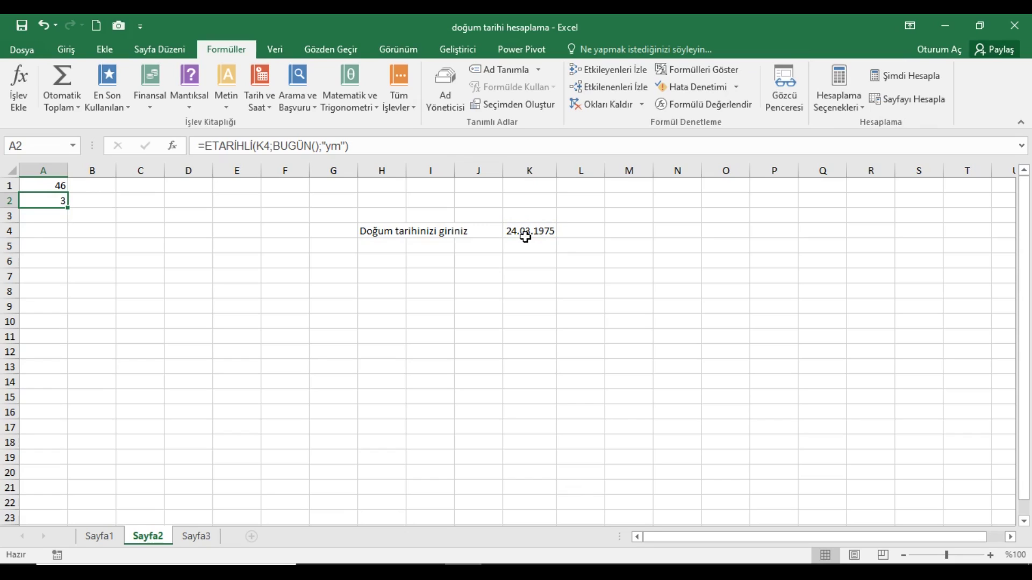
# Enter =ETARİHLİ(K4;BUGÜN();"md") in A3 to show the 28 leftover days
pyautogui.click(59, 222)
pyautogui.write('=etarihli(')
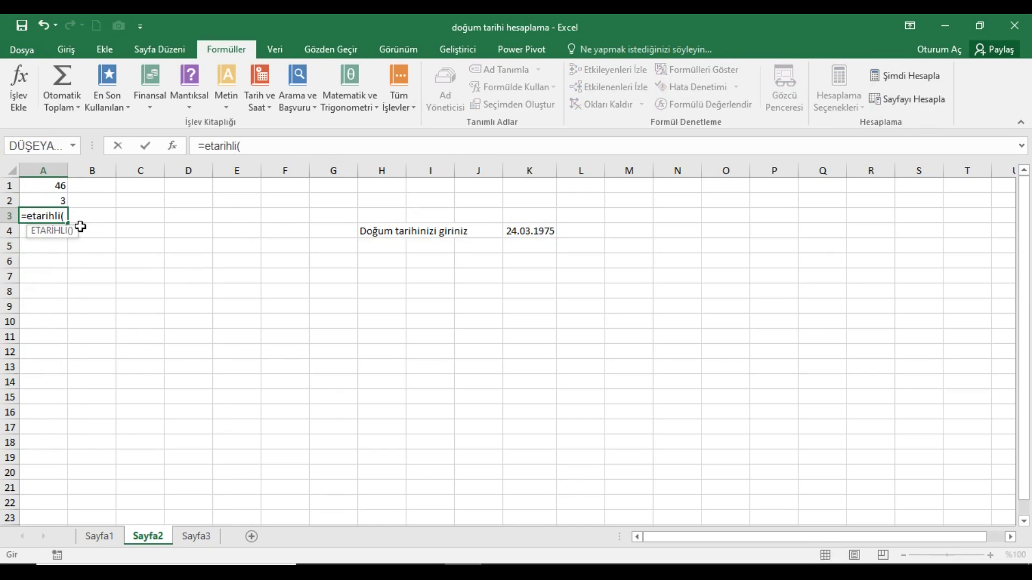
pyautogui.click(548, 232)
pyautogui.write(';bug')
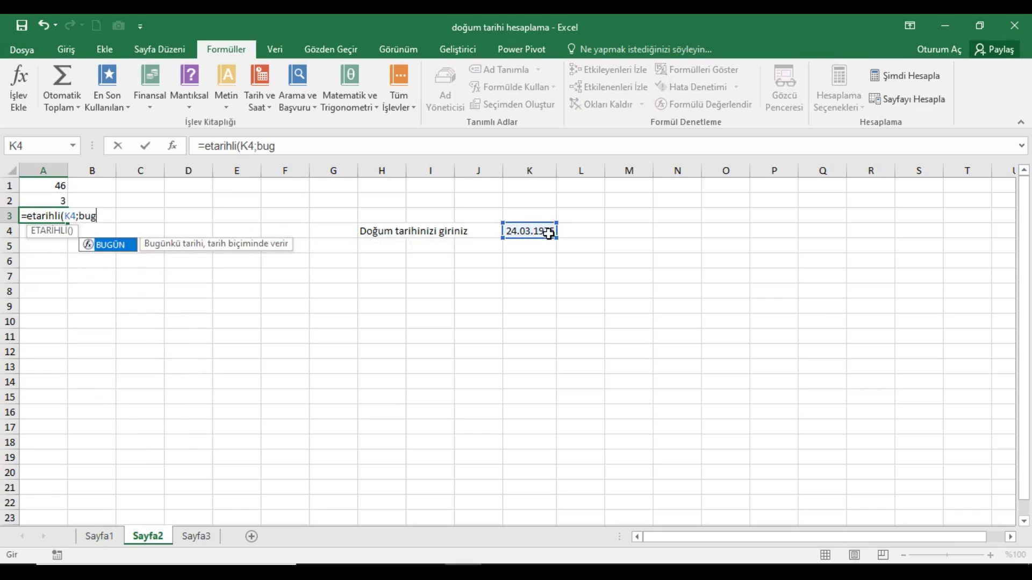
pyautogui.press('Tab')
pyautogui.write(')')
pyautogui.write(';')
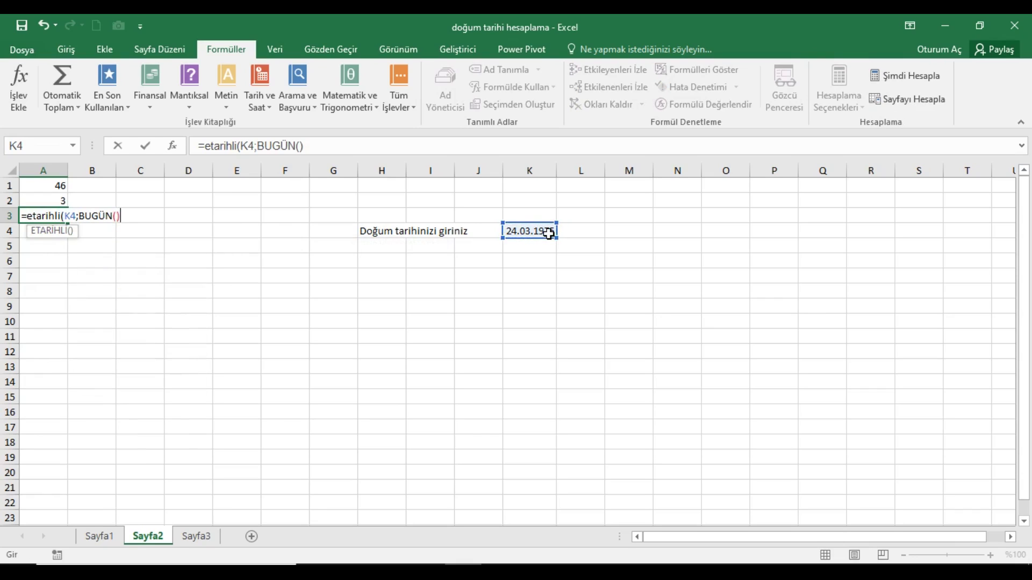
pyautogui.write('"')
pyautogui.write('md")')
pyautogui.press('Return')
pyautogui.click(45, 217)
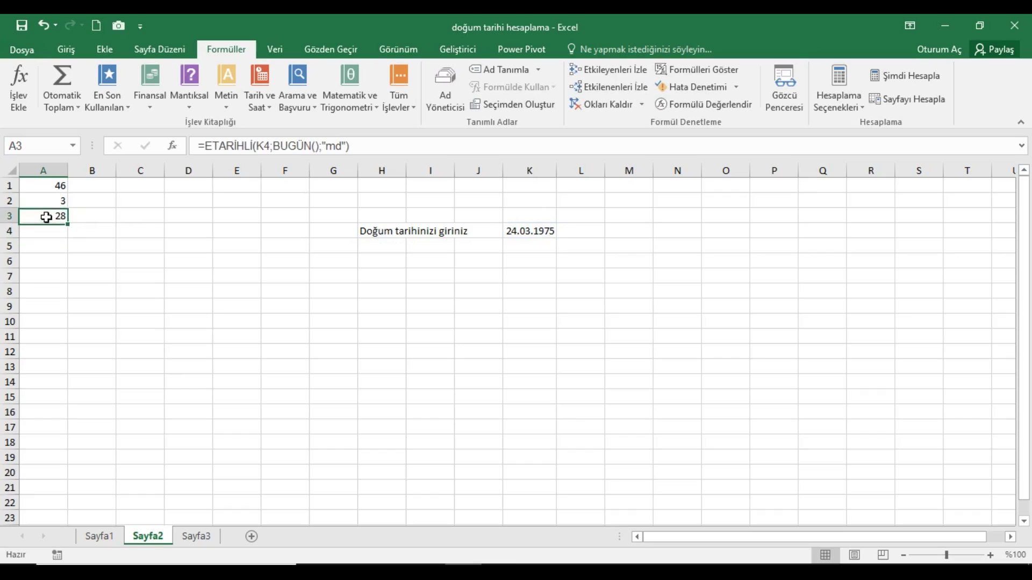
# Build a B1 formula joining "Sen", A1, "yıl", A2, "ay", A3 and "gün önce doğdun"
pyautogui.click(95, 187)
pyautogui.write('=')
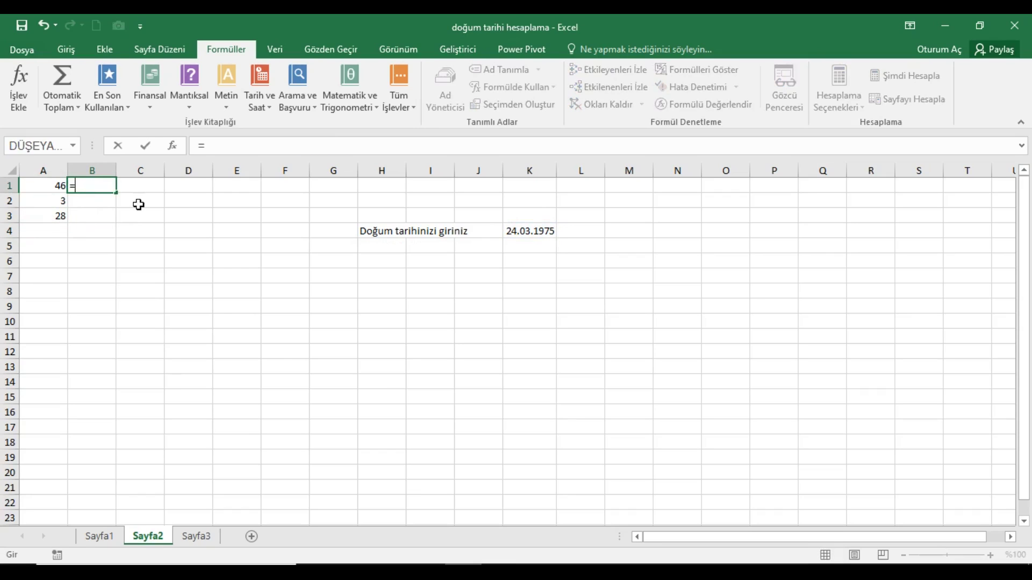
pyautogui.write('" Sen')
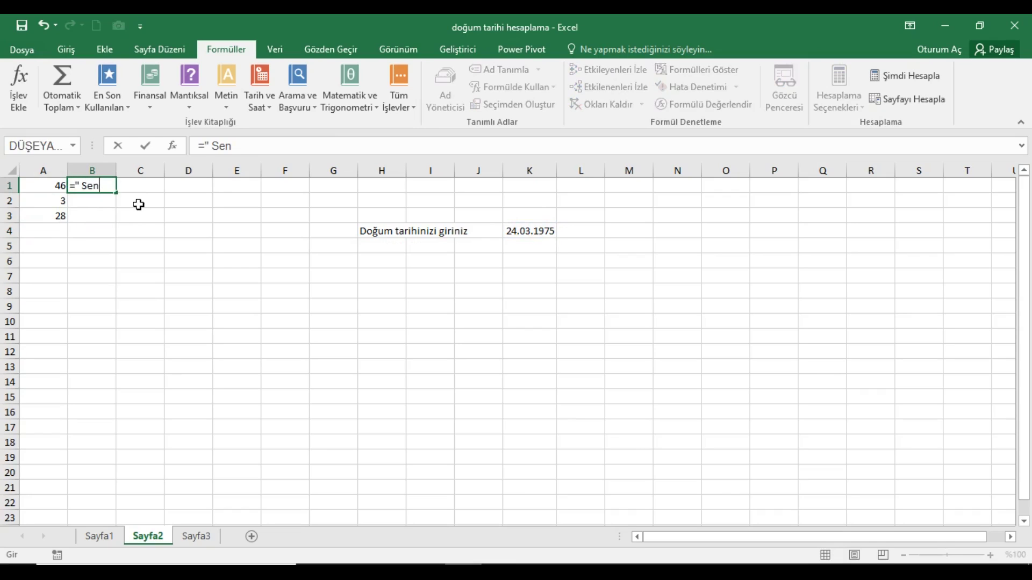
pyautogui.write('"')
pyautogui.write('&')
pyautogui.press('Left')
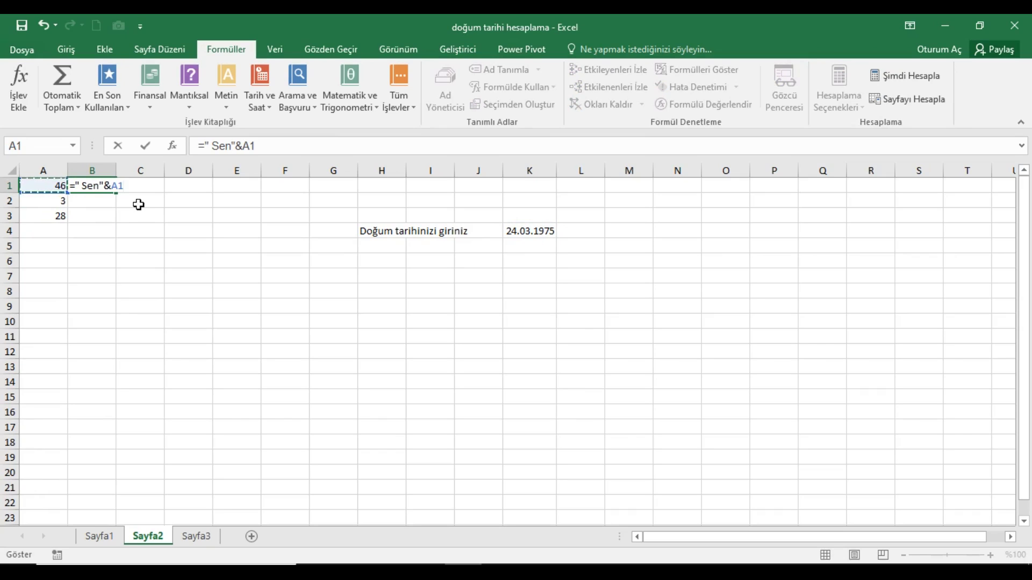
pyautogui.write('&')
pyautogui.write('" yıl"')
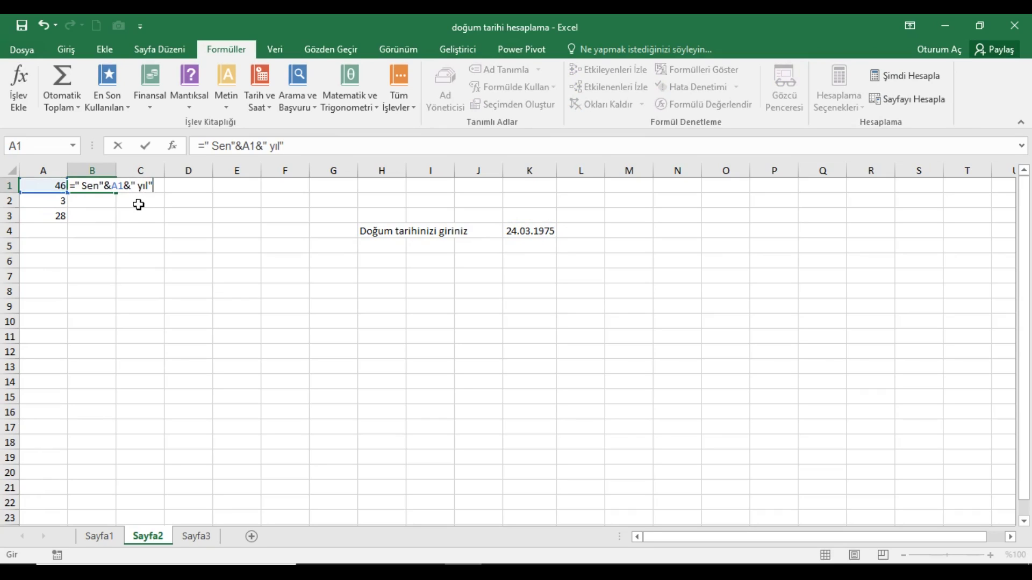
pyautogui.write('&')
pyautogui.press('Left')
pyautogui.press('Down')
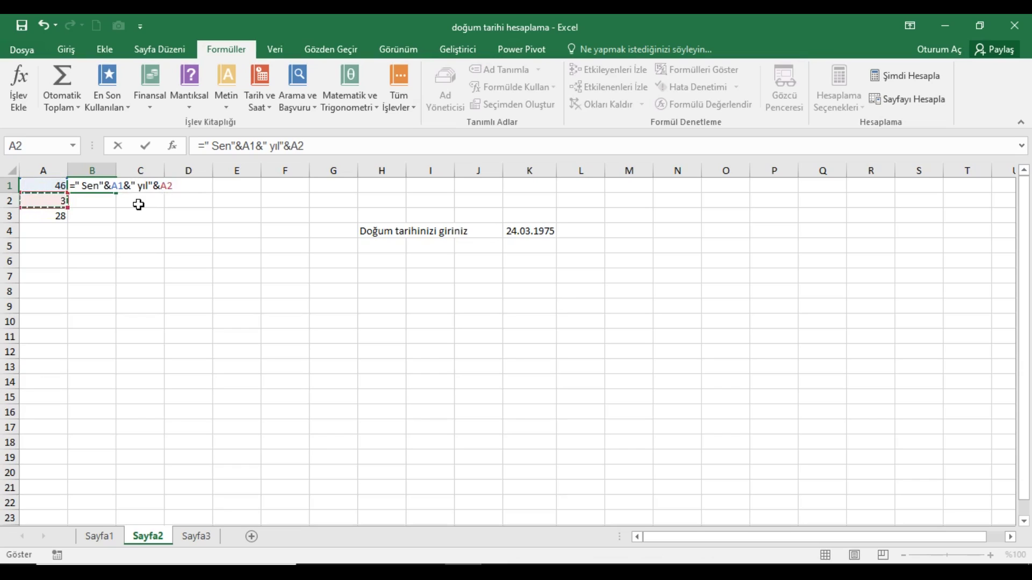
pyautogui.write('&" ')
pyautogui.write('ay')
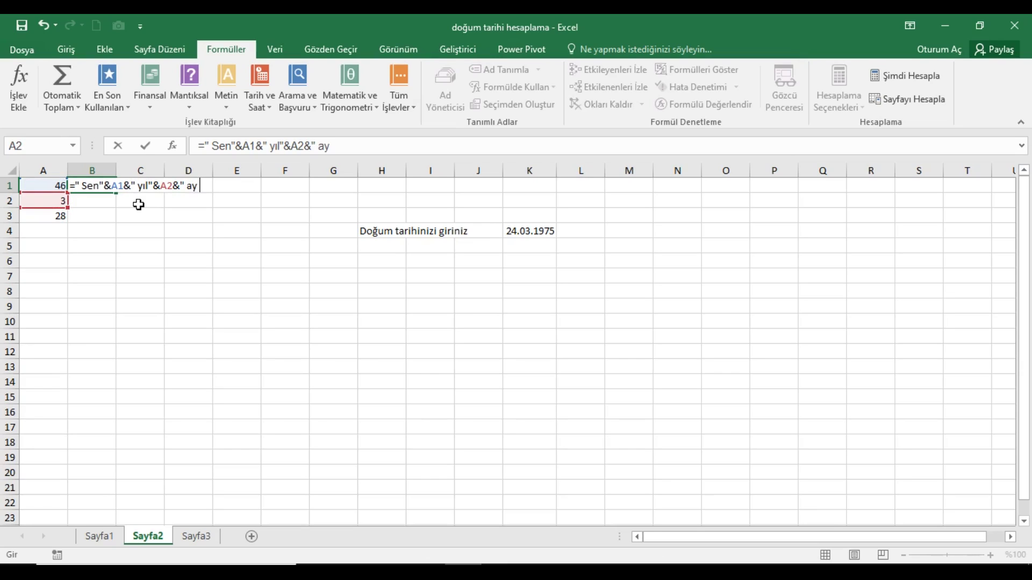
pyautogui.write('"')
pyautogui.write('&')
pyautogui.press('Left')
pyautogui.press('Down')
pyautogui.press('Down')
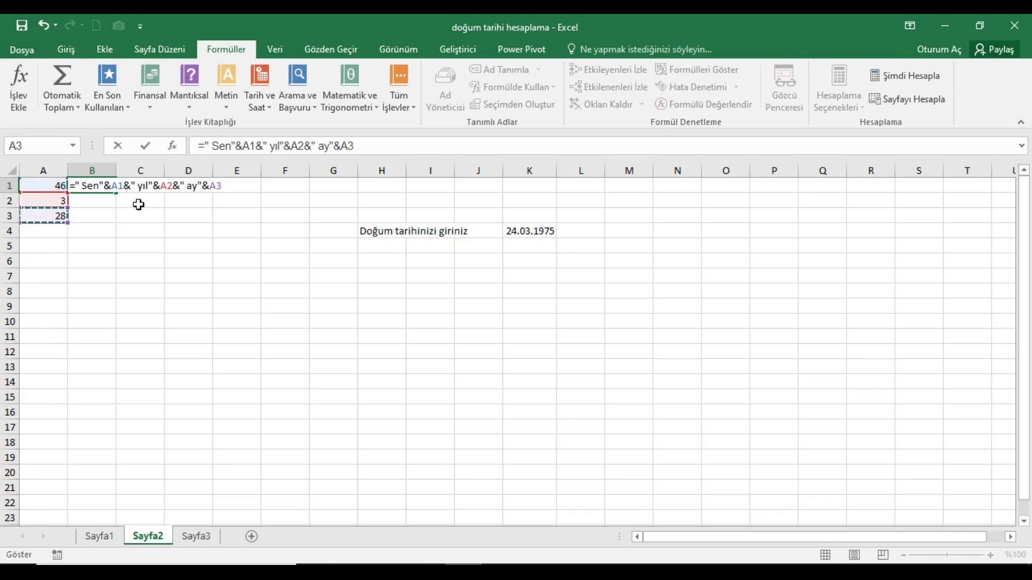
pyautogui.write('&')
pyautogui.write('" ')
pyautogui.write('gün ')
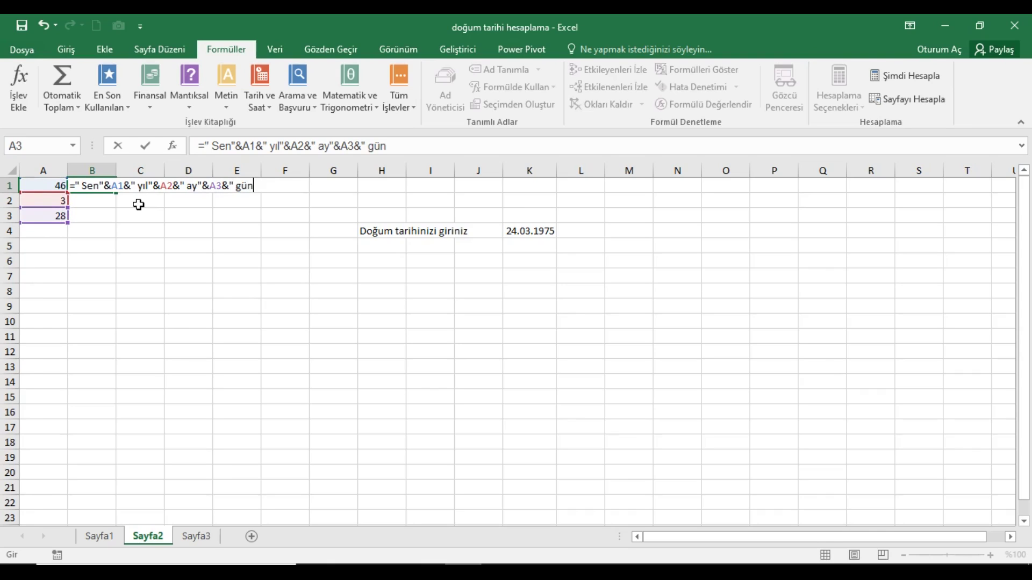
pyautogui.write('önce doğdun')
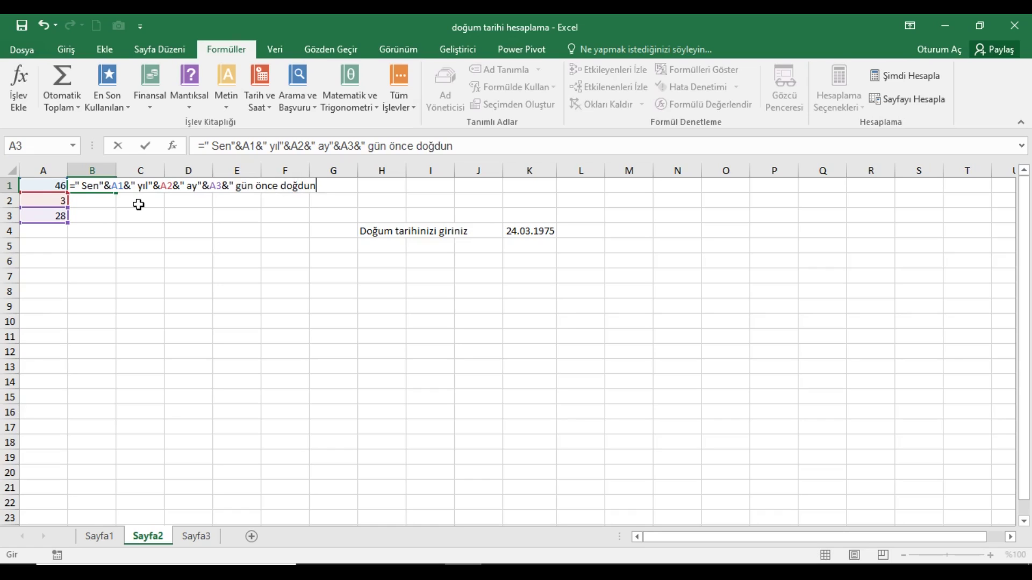
pyautogui.write('"')
pyautogui.press('Return')
pyautogui.press('Up')
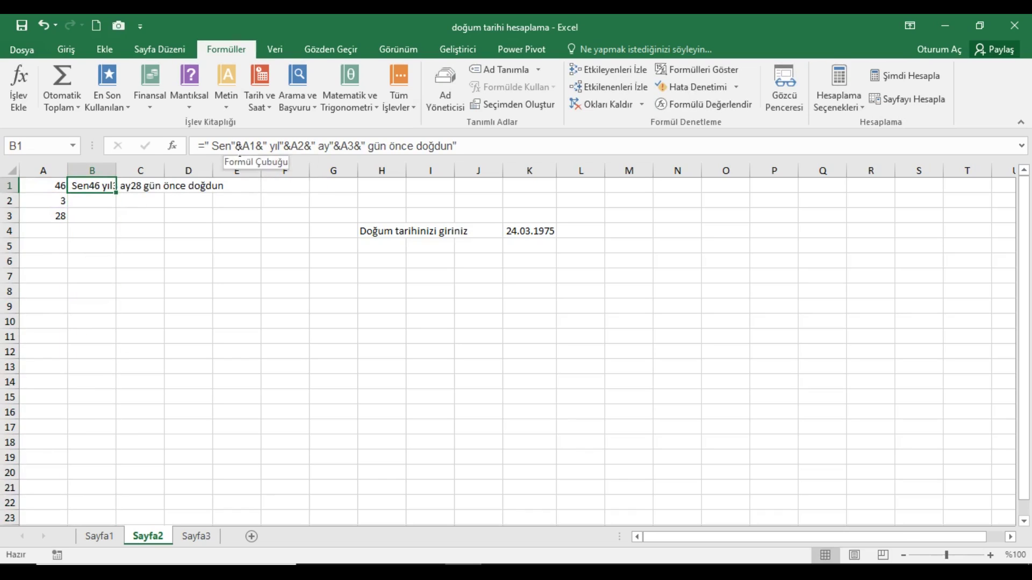
# Fix the spacing after Sen, yıl and ay in the B1 formula
pyautogui.click(233, 146)
pyautogui.press('Return')
pyautogui.press('Up')
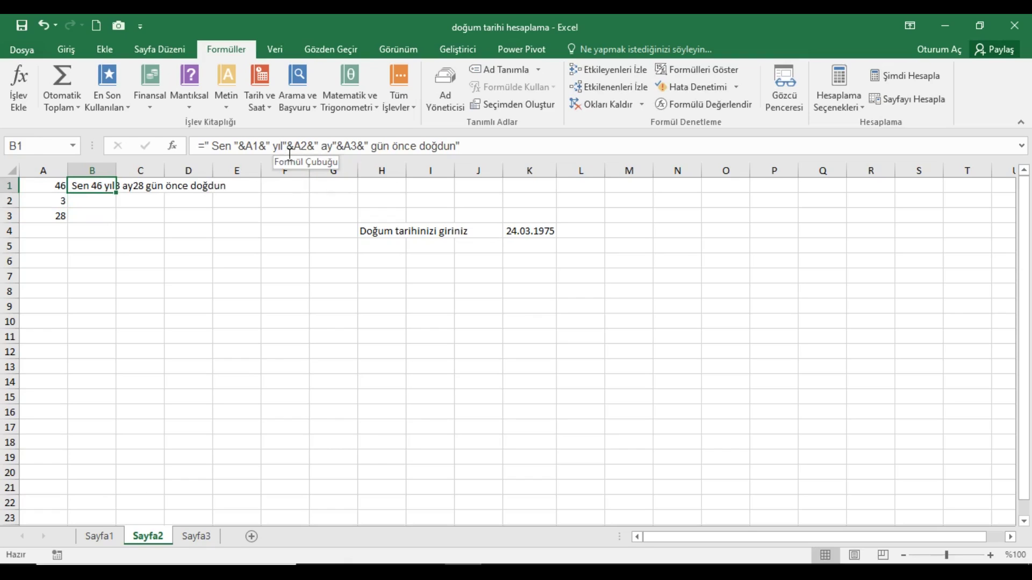
pyautogui.click(283, 145)
pyautogui.press('Return')
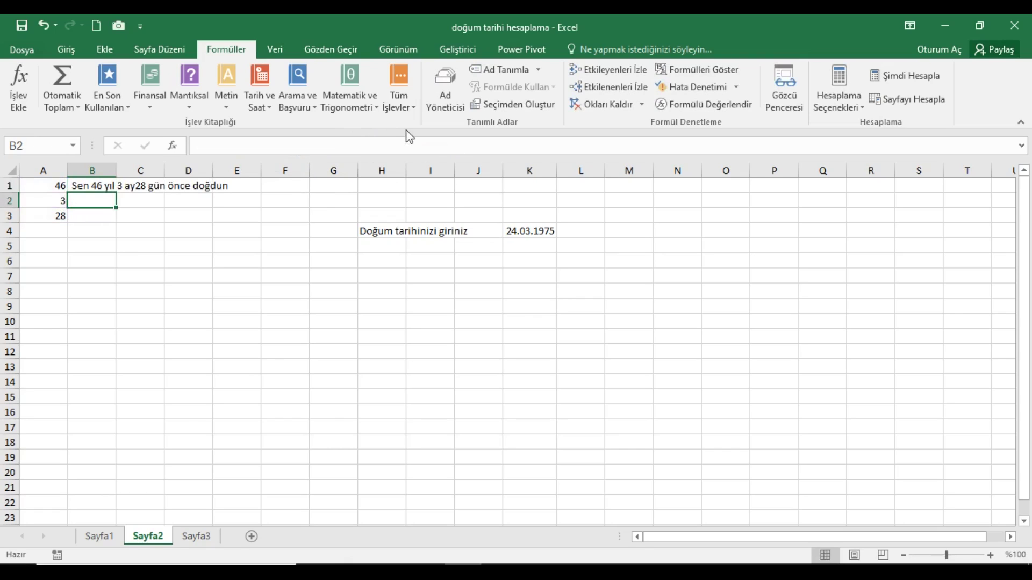
pyautogui.click(109, 190)
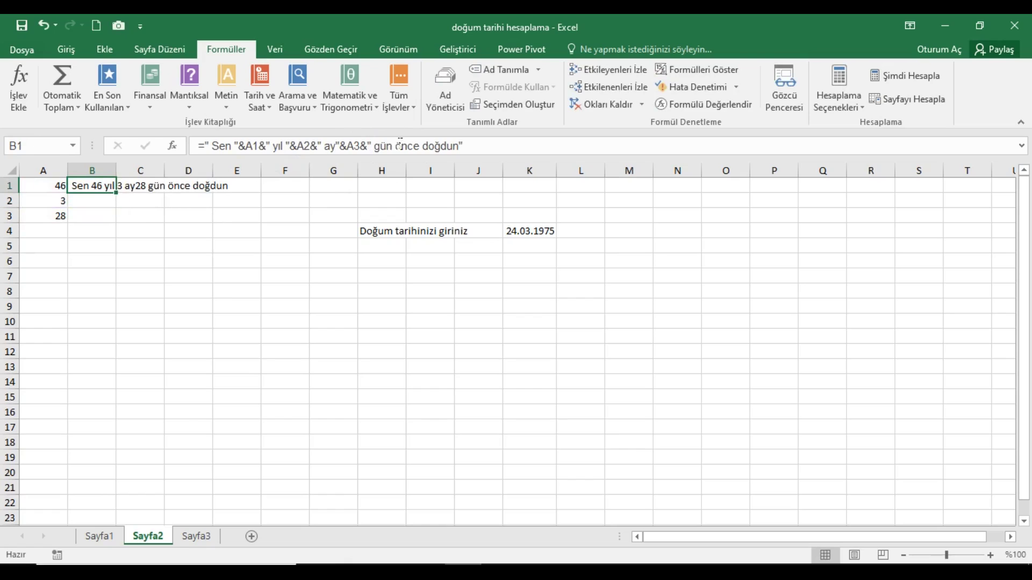
pyautogui.click(349, 145)
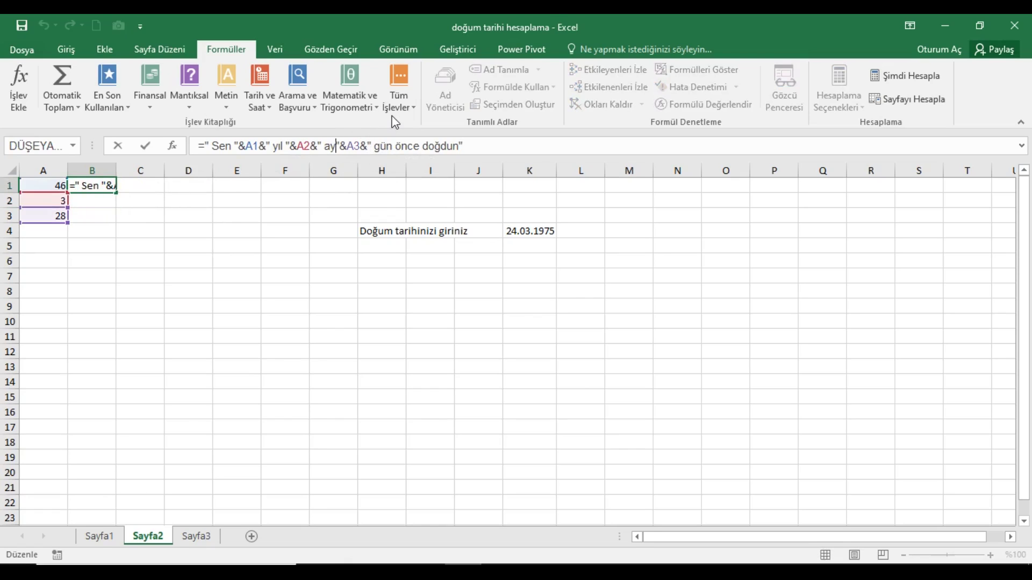
pyautogui.press('Return')
pyautogui.click(194, 248)
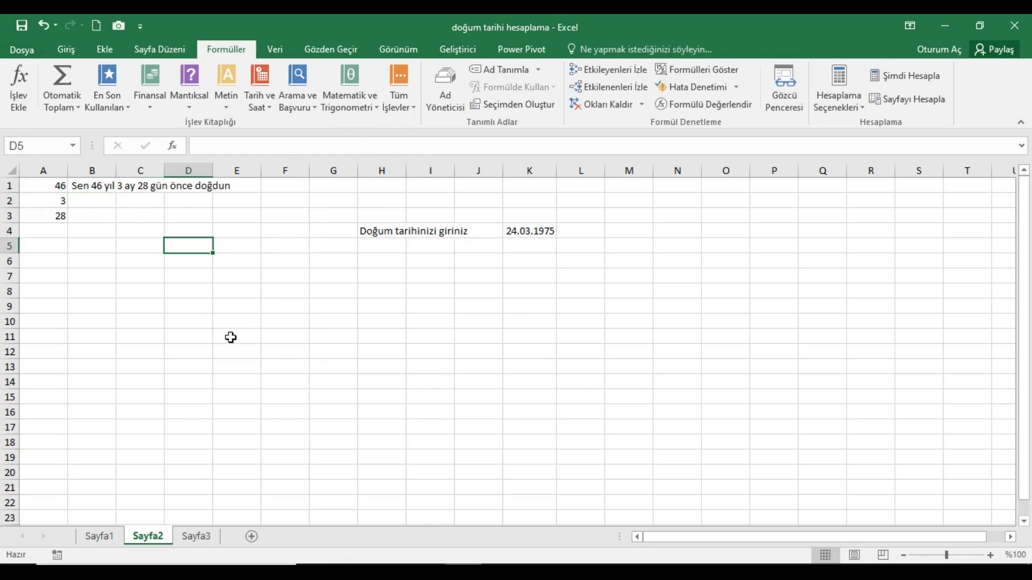
pyautogui.click(102, 192)
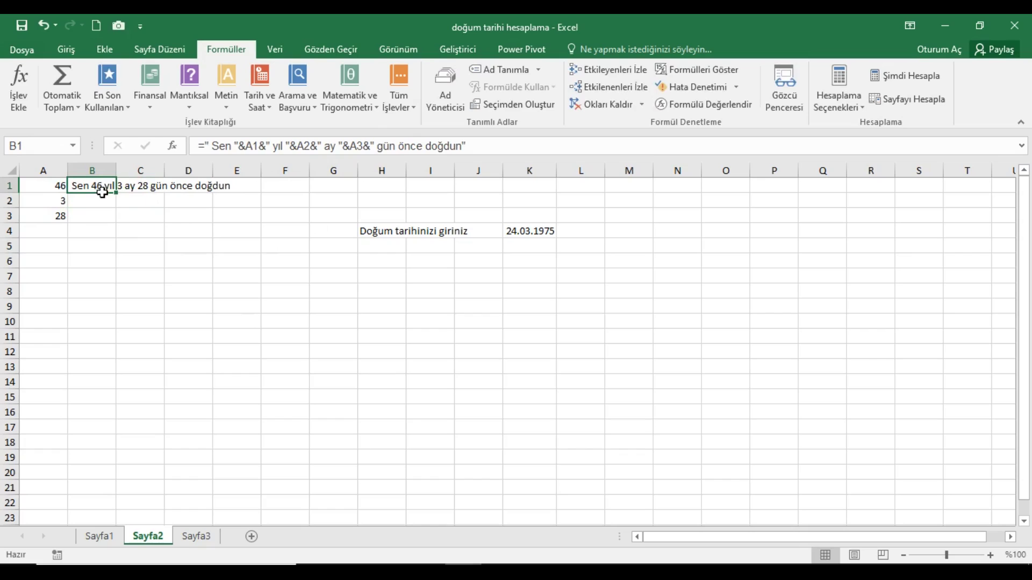
pyautogui.click(102, 47)
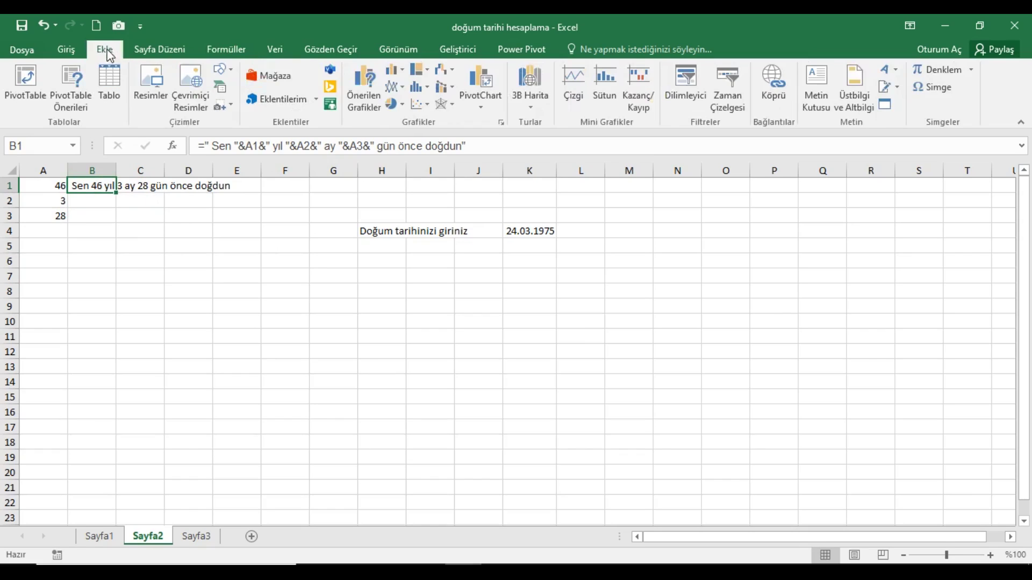
# Draw a text box below the birth-date entry and link it to cell B1
pyautogui.click(812, 86)
pyautogui.moveTo(306, 276)
pyautogui.mouseDown()
pyautogui.moveTo(665, 424)
pyautogui.moveTo(676, 446)
pyautogui.mouseUp()
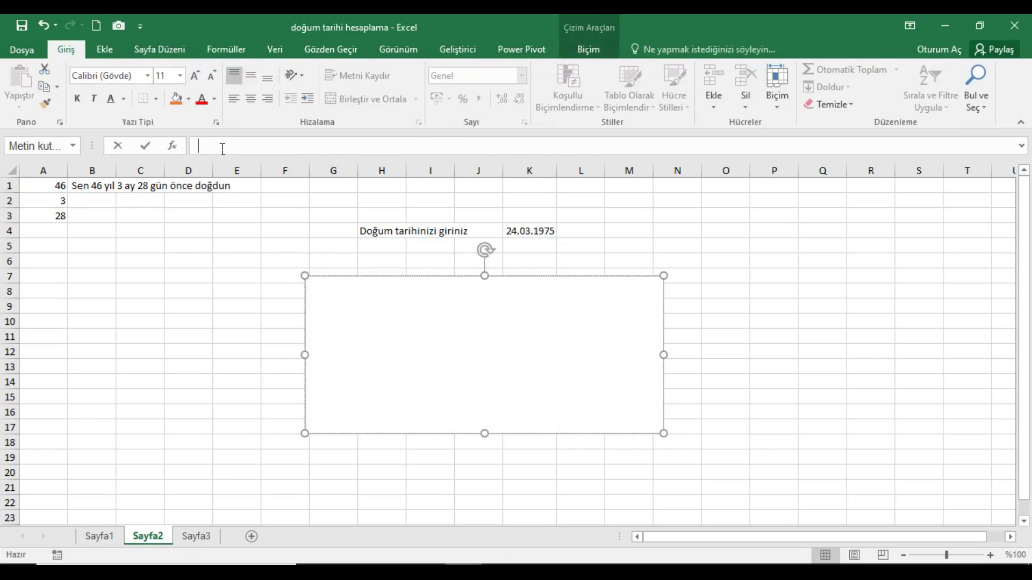
pyautogui.click(222, 148)
pyautogui.write('=')
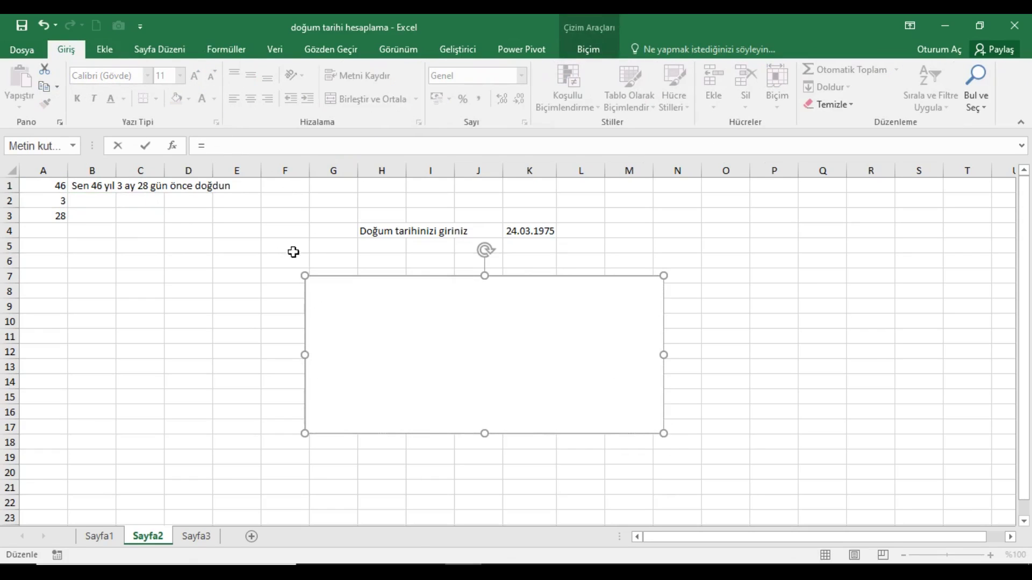
pyautogui.click(87, 191)
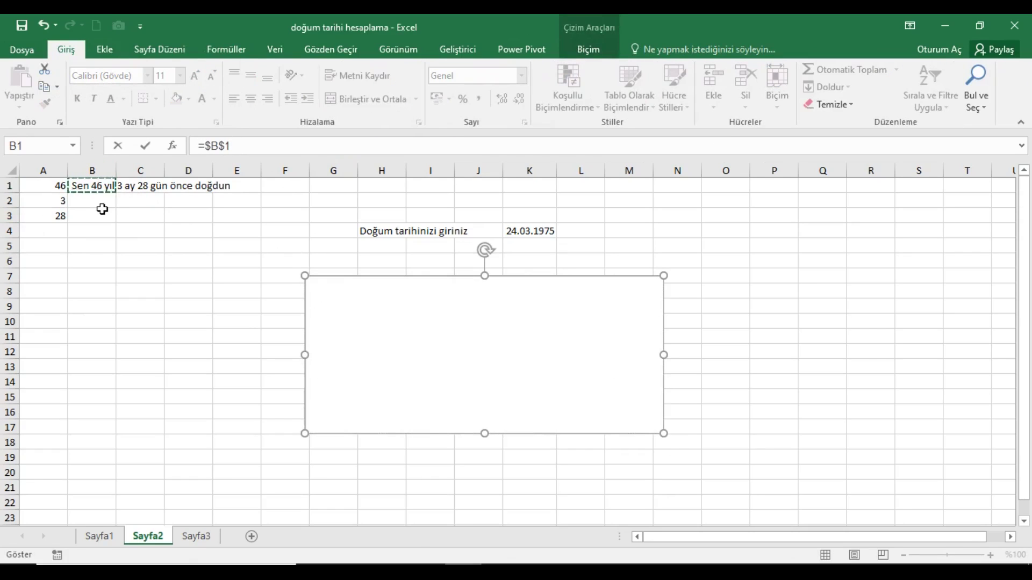
pyautogui.press('Return')
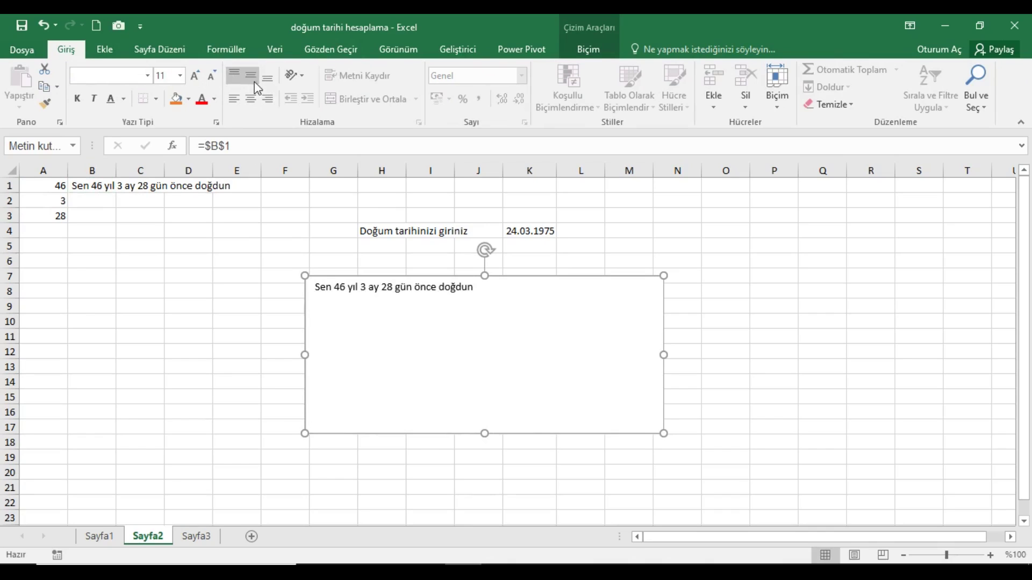
# Centre the text box text vertically and horizontally, and make it bold at 48 points
pyautogui.click(250, 76)
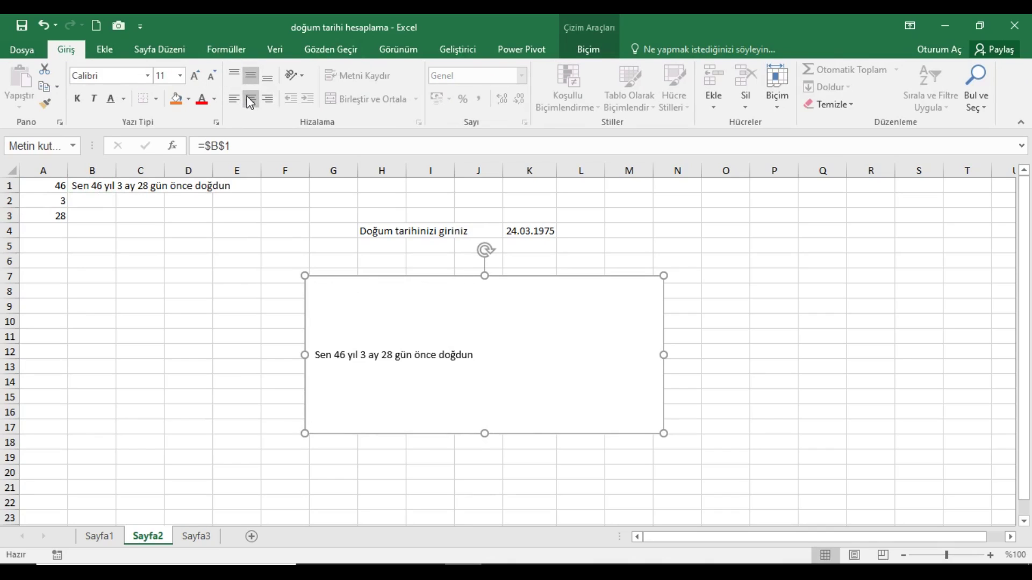
pyautogui.click(250, 98)
pyautogui.click(195, 75)
pyautogui.click(195, 75)
pyautogui.click(195, 75)
pyautogui.click(194, 76)
pyautogui.click(194, 75)
pyautogui.click(79, 100)
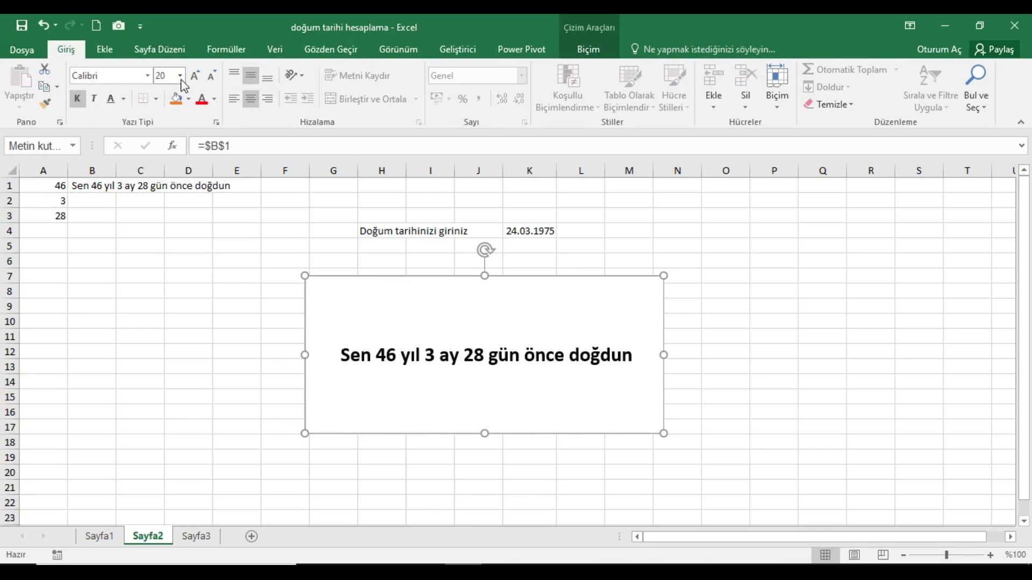
pyautogui.click(194, 75)
pyautogui.click(194, 75)
pyautogui.click(192, 75)
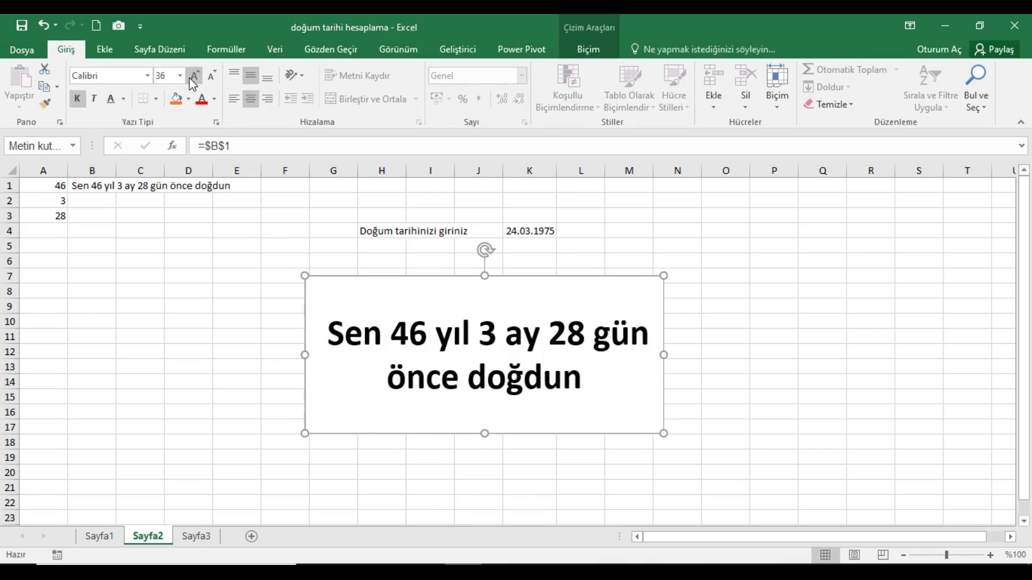
pyautogui.click(191, 75)
pyautogui.click(191, 75)
pyautogui.click(191, 75)
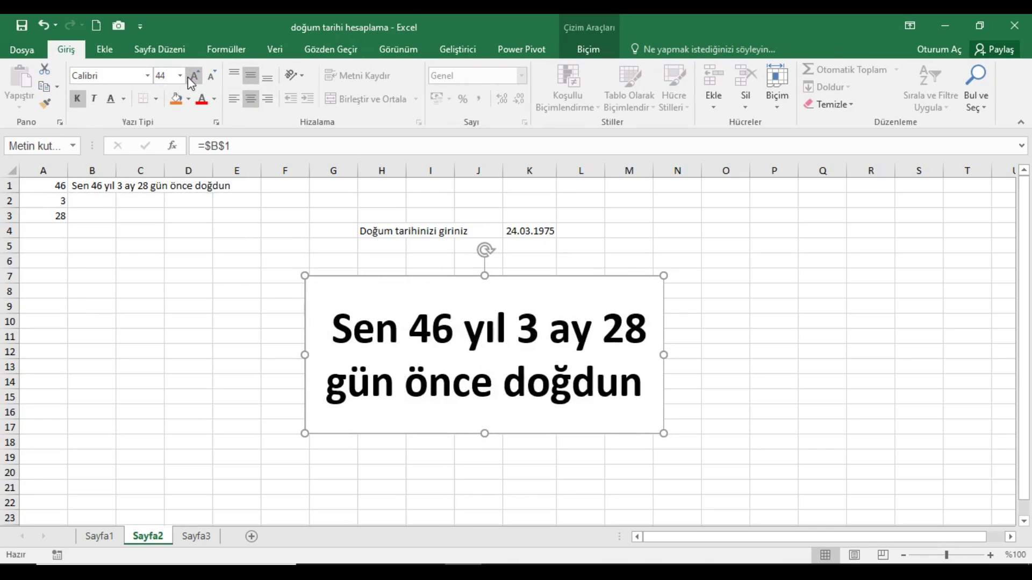
pyautogui.click(189, 76)
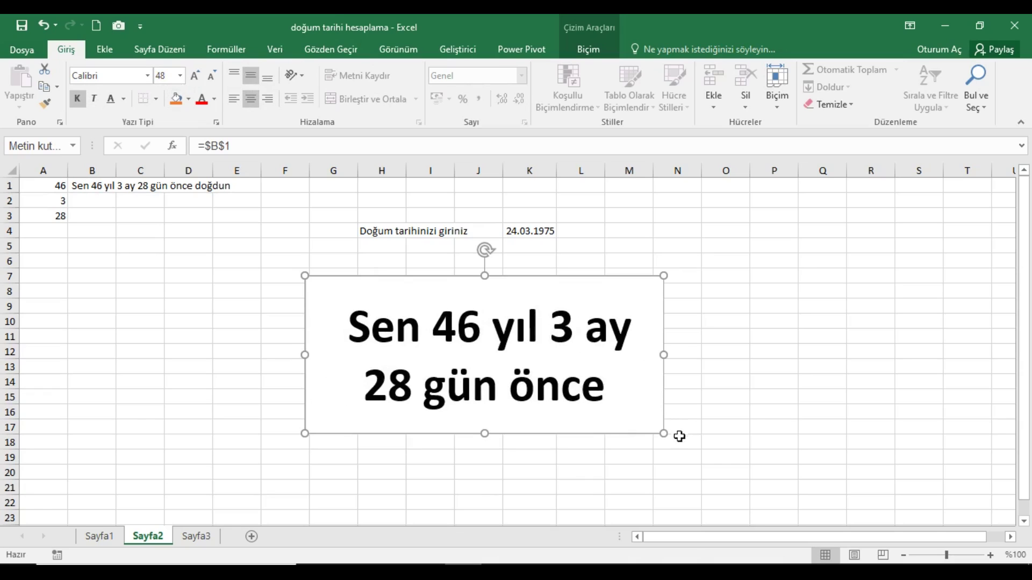
# Enlarge the text box to fit the sentence and move it slightly up and left
pyautogui.moveTo(664, 433); pyautogui.dragTo(725, 483)
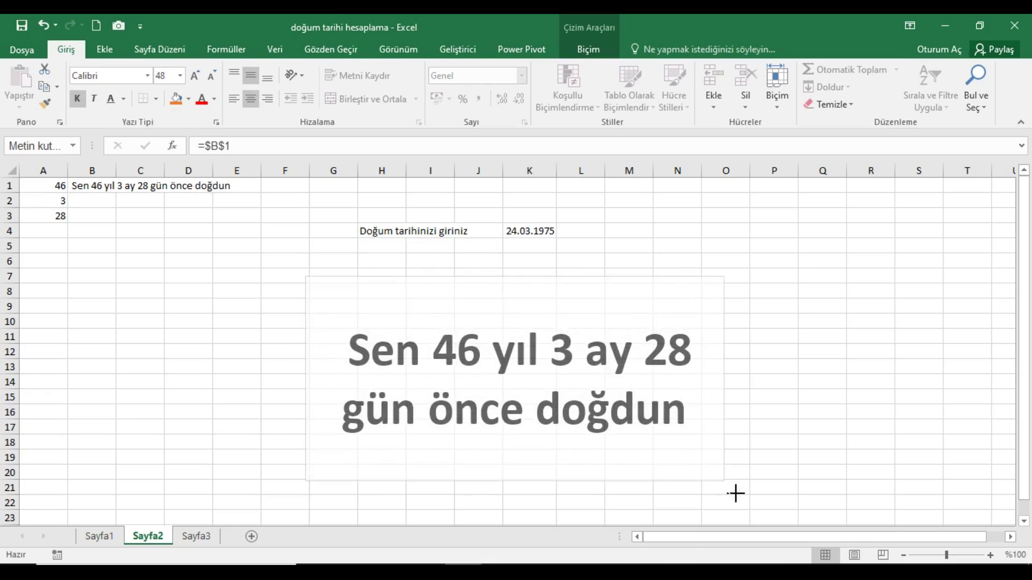
pyautogui.moveTo(621, 290); pyautogui.dragTo(603, 282)
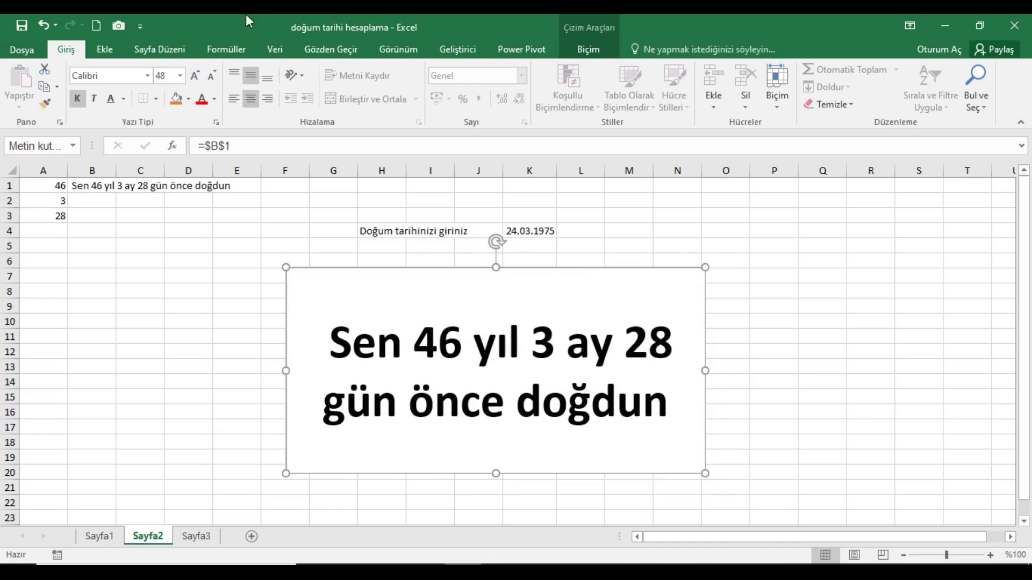
pyautogui.click(147, 76)
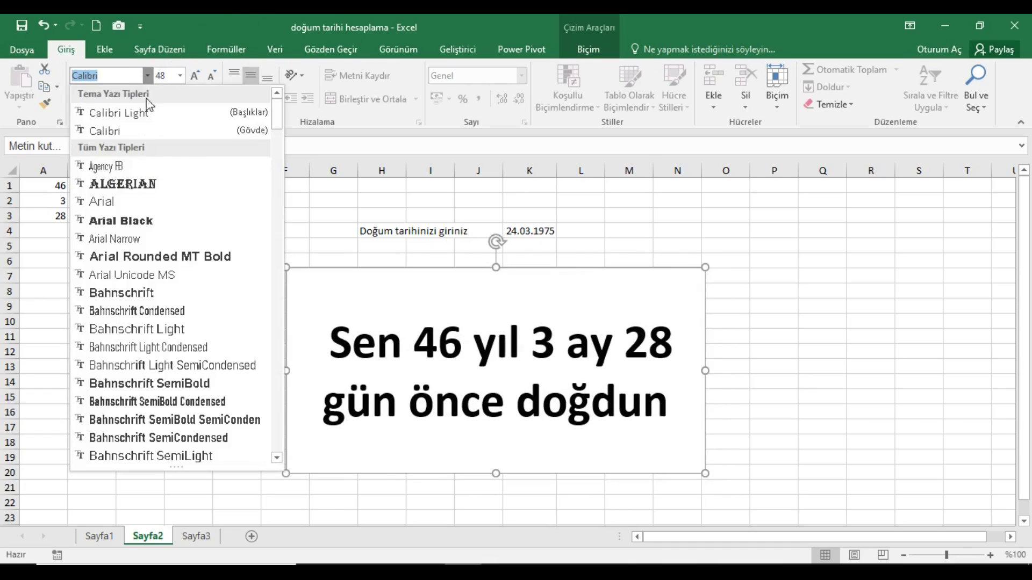
# Preview fonts from Blackadder ITC to Century on the text box, then apply Comic Sans MS
pyautogui.scroll(-6, 147, 118)
pyautogui.press('Down')
pyautogui.press('Down')
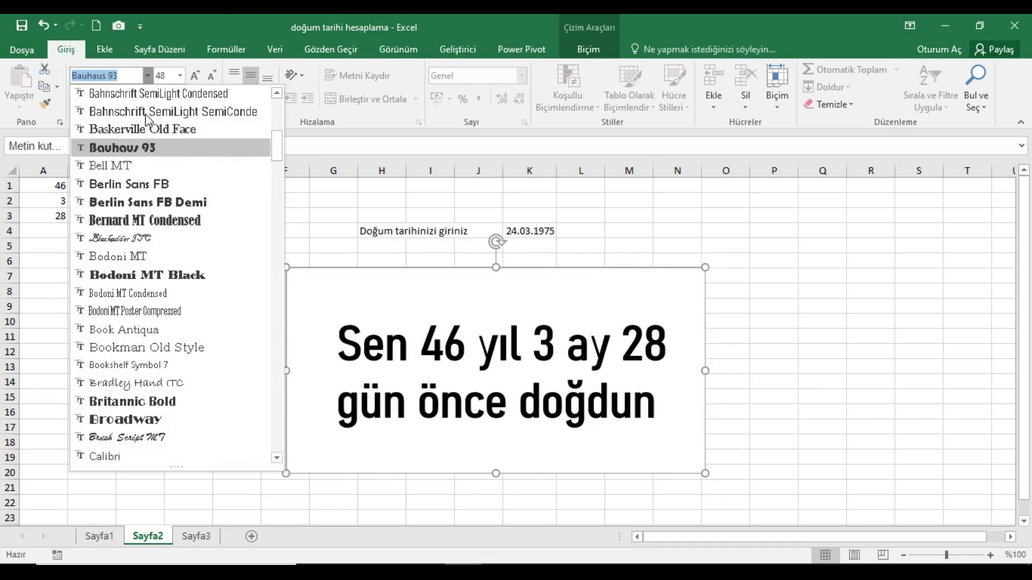
pyautogui.press('Down')
pyautogui.press('Down')
pyautogui.press('Down')
pyautogui.press('Down')
pyautogui.press('Down')
pyautogui.press('Down')
pyautogui.press('Down')
pyautogui.press('Down')
pyautogui.press('Up')
pyautogui.press('Up')
pyautogui.press('Up')
pyautogui.press('Down')
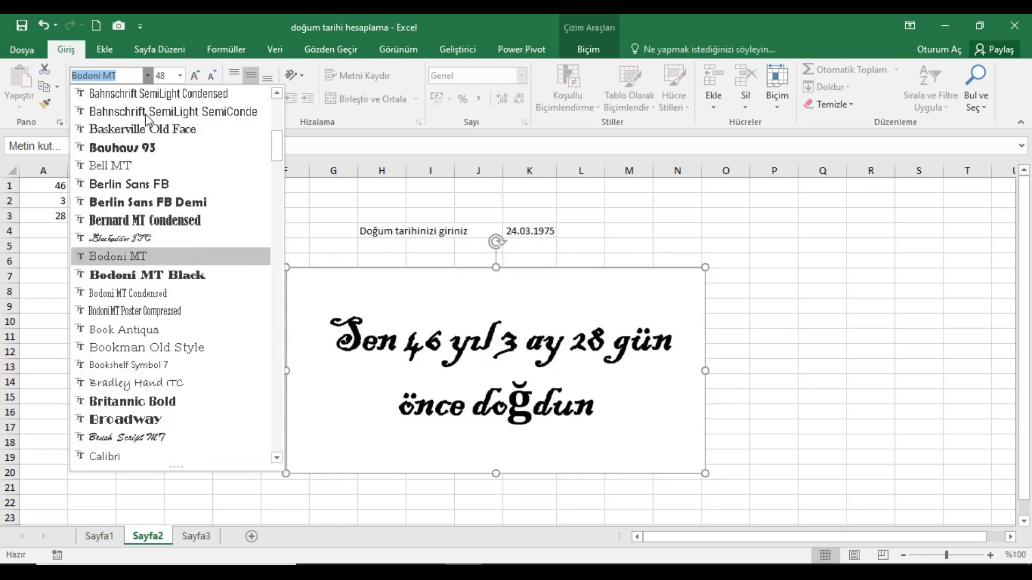
pyautogui.press('Up')
pyautogui.press('Up')
pyautogui.press('Down')
pyautogui.press('Down')
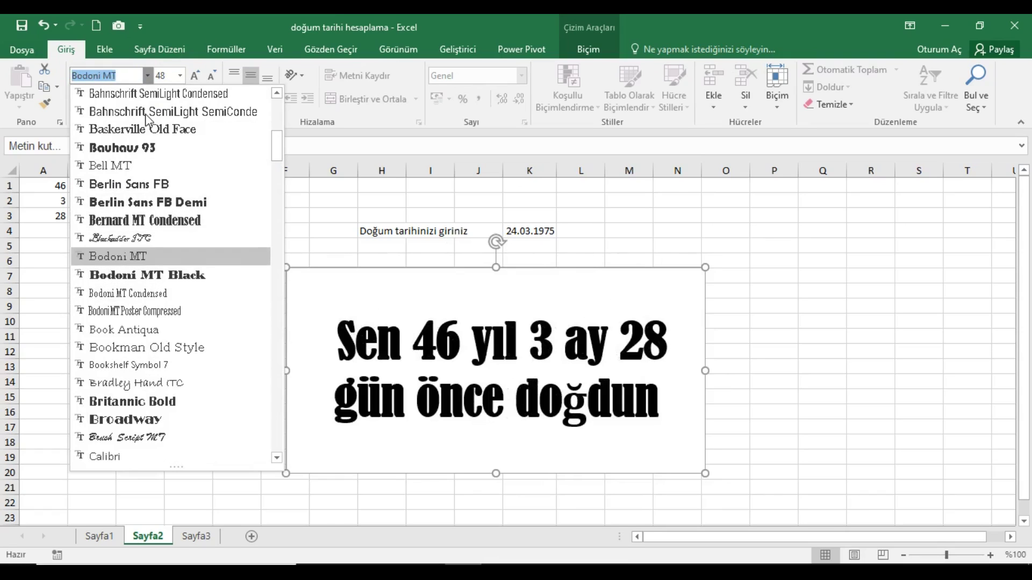
pyautogui.press('Down')
pyautogui.press('Down')
pyautogui.press('Up')
pyautogui.press('Down')
pyautogui.press('Down')
pyautogui.press('Down')
pyautogui.press('Down')
pyautogui.press('Down')
pyautogui.press('Down')
pyautogui.press('Down')
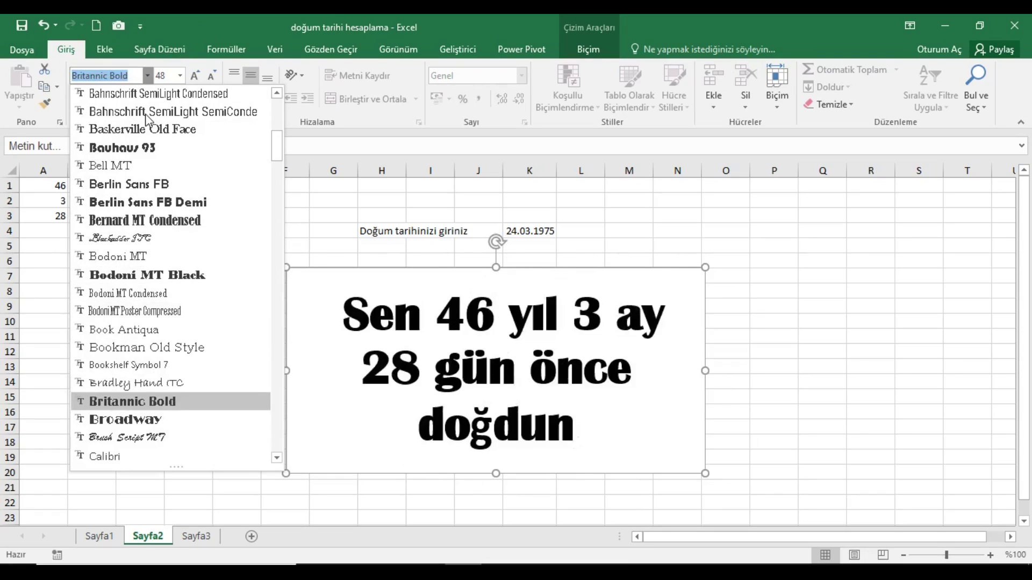
pyautogui.press('Down')
pyautogui.press('Down')
pyautogui.press('Down')
pyautogui.press('Up')
pyautogui.press('Down')
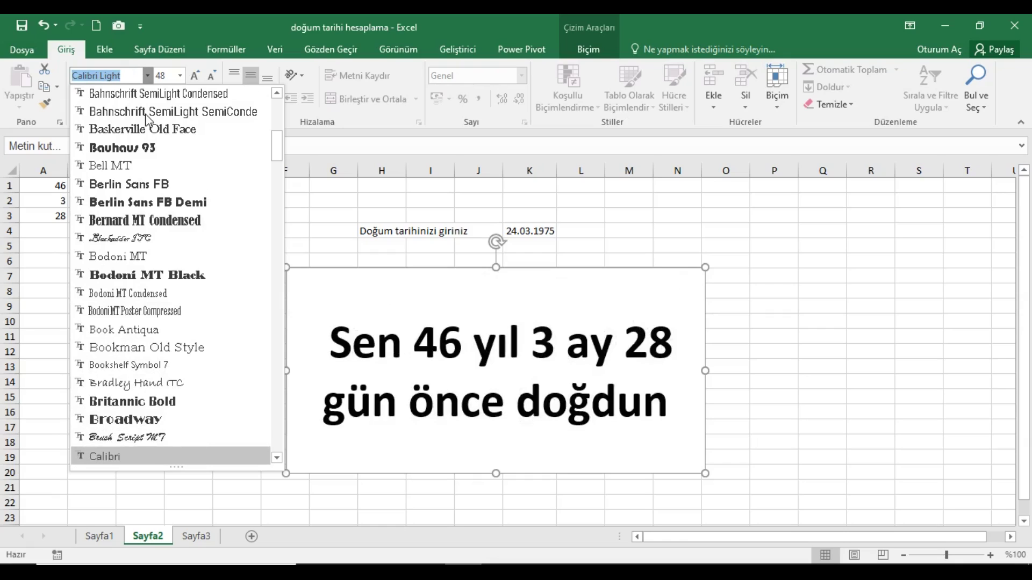
pyautogui.press('Down')
pyautogui.press('Down')
pyautogui.press('Down')
pyautogui.press('Down')
pyautogui.press('Down')
pyautogui.press('Down')
pyautogui.press('Down')
pyautogui.press('Down')
pyautogui.press('Down')
pyautogui.press('Down')
pyautogui.press('Up')
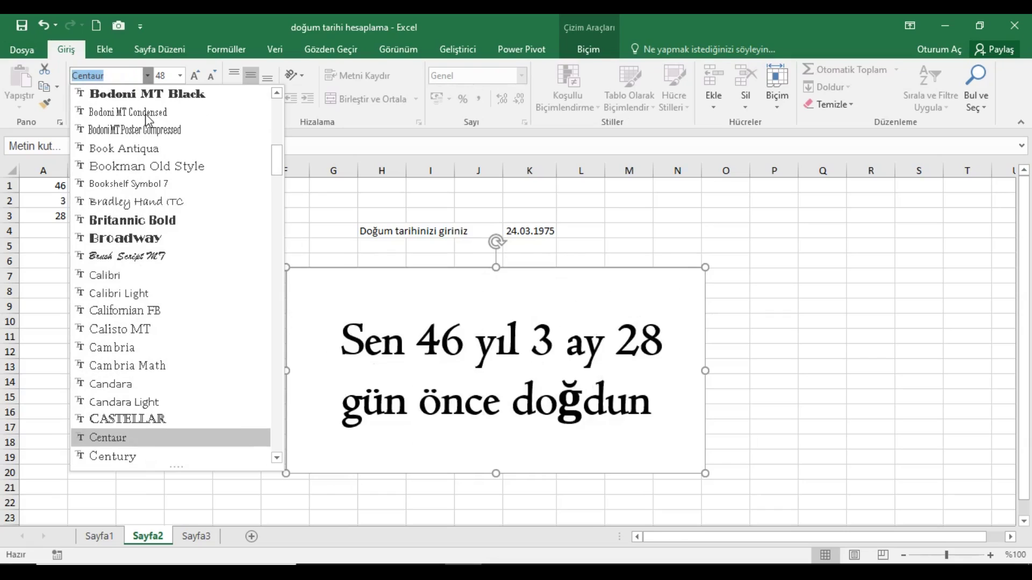
pyautogui.press('Down')
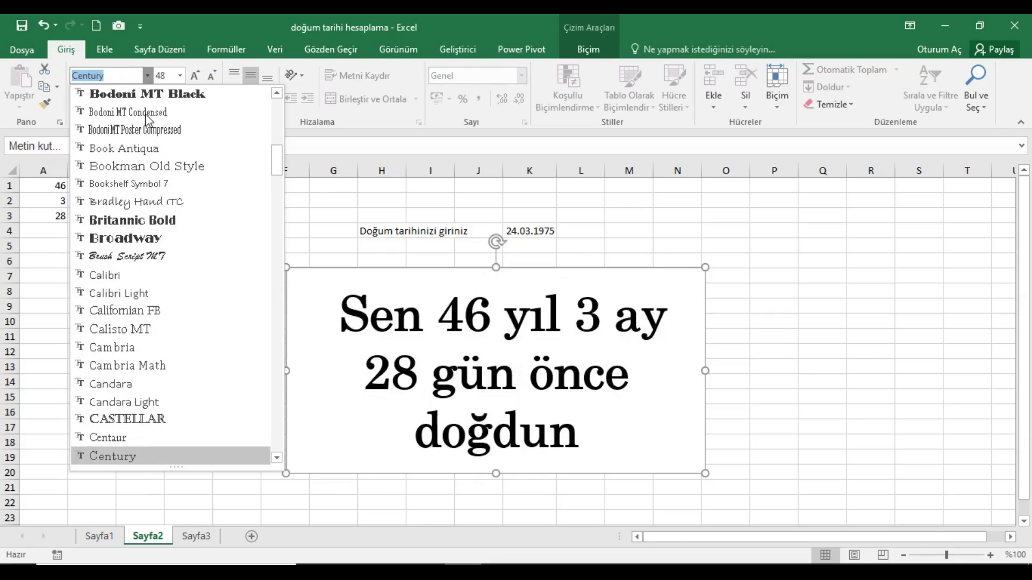
pyautogui.press('Down')
pyautogui.press('Down')
pyautogui.press('Down')
pyautogui.press('Down')
pyautogui.press('Up')
pyautogui.press('Down')
pyautogui.press('Down')
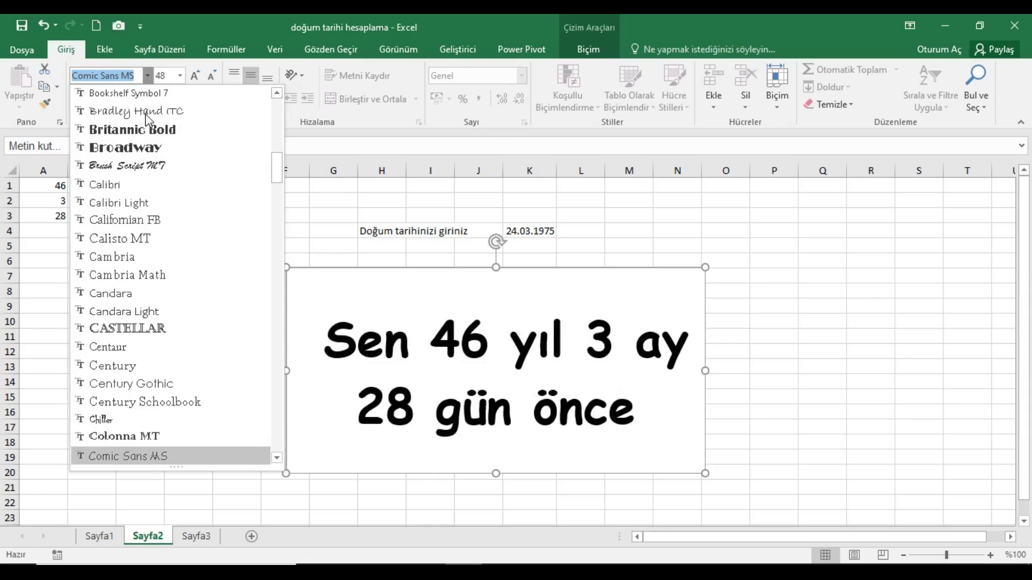
pyautogui.click(136, 457)
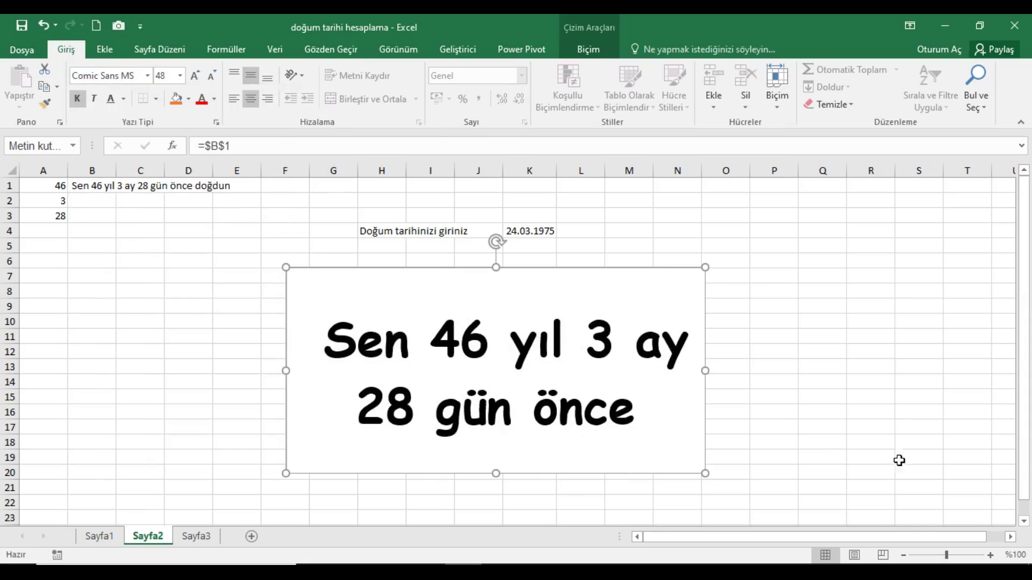
# Enlarge the result text box to reveal 'doğdun' and nudge it up and left
pyautogui.moveTo(708, 476); pyautogui.dragTo(745, 500)
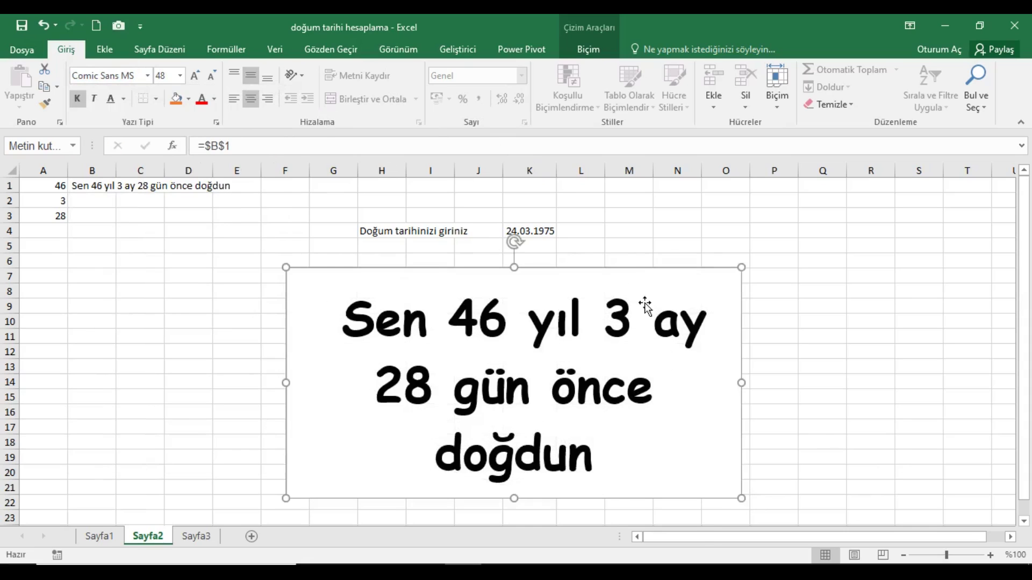
pyautogui.moveTo(633, 277); pyautogui.dragTo(594, 261)
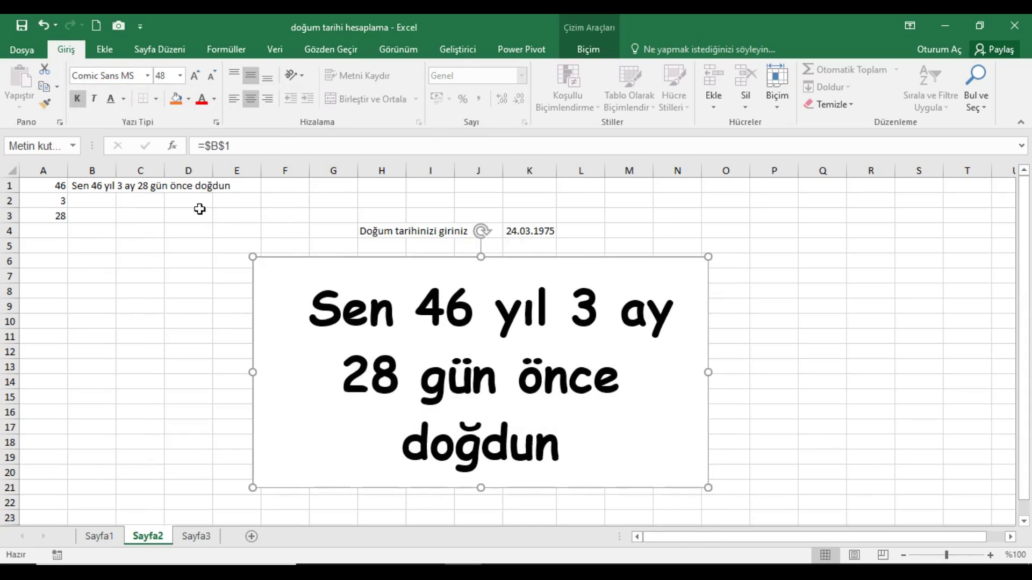
pyautogui.click(83, 186)
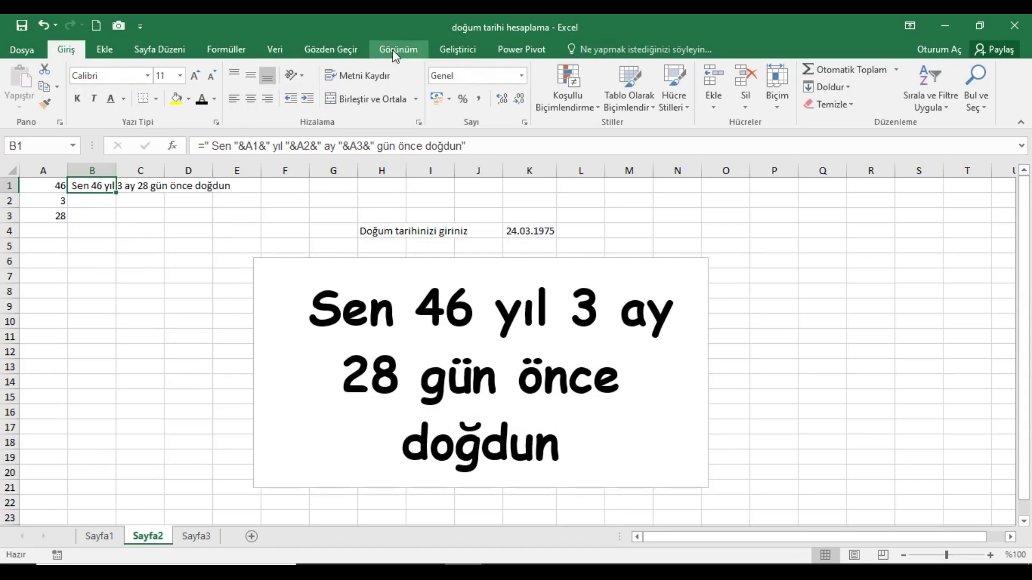
# Turn off the worksheet gridlines
pyautogui.hotkey('alt', 'w')
pyautogui.hotkey('alt', 'w')
pyautogui.press('v')
pyautogui.press('g')
# Colour the helper values in A1:B3 white so they disappear
pyautogui.moveTo(59, 186); pyautogui.dragTo(96, 214)
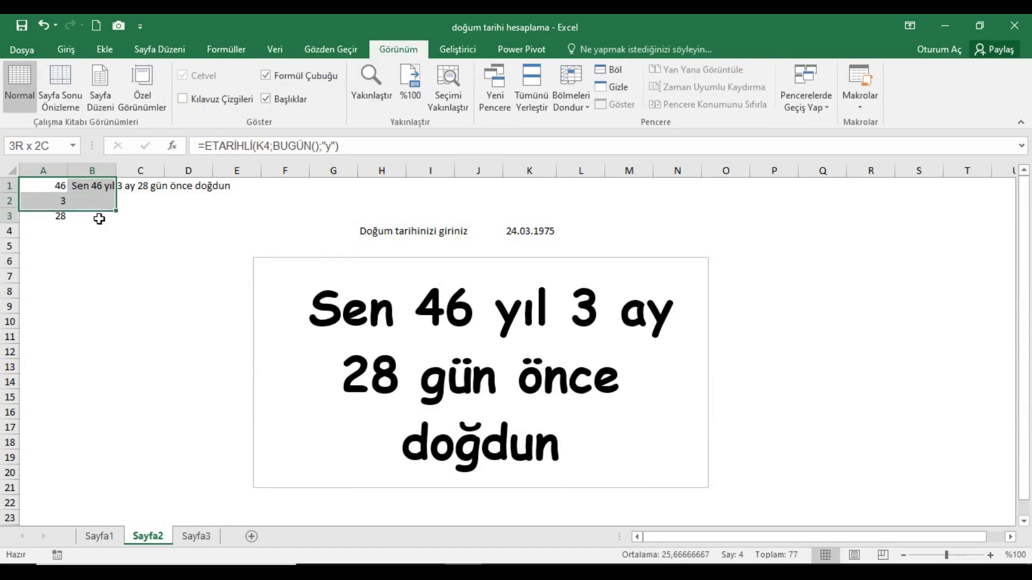
pyautogui.click(66, 51)
pyautogui.click(213, 99)
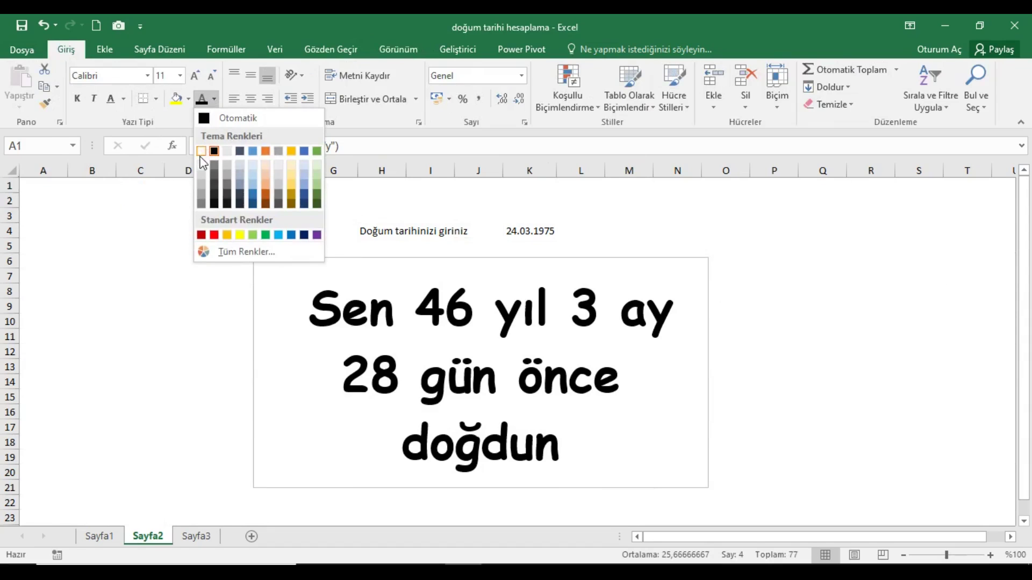
pyautogui.click(201, 152)
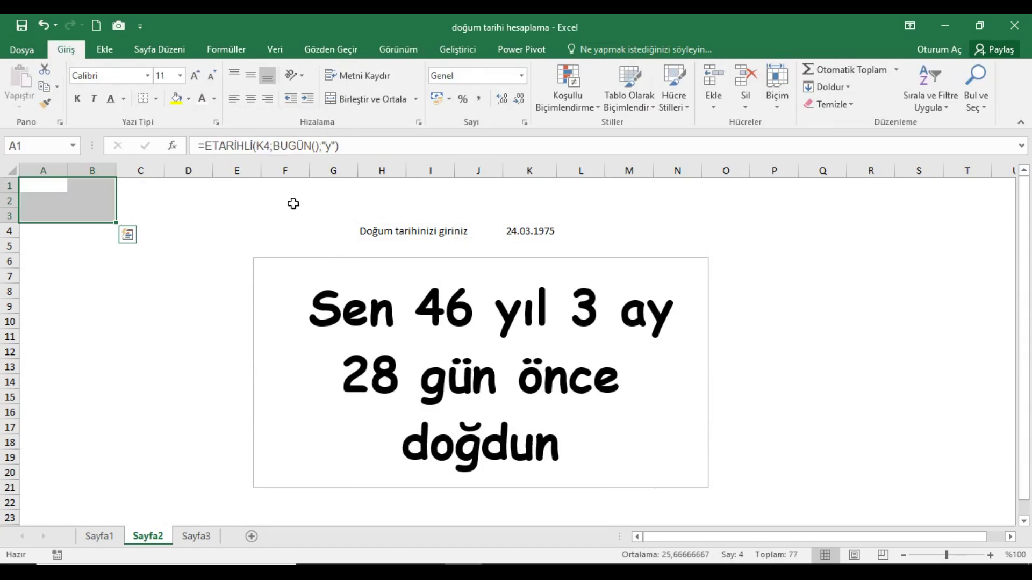
pyautogui.click(763, 217)
pyautogui.click(605, 269)
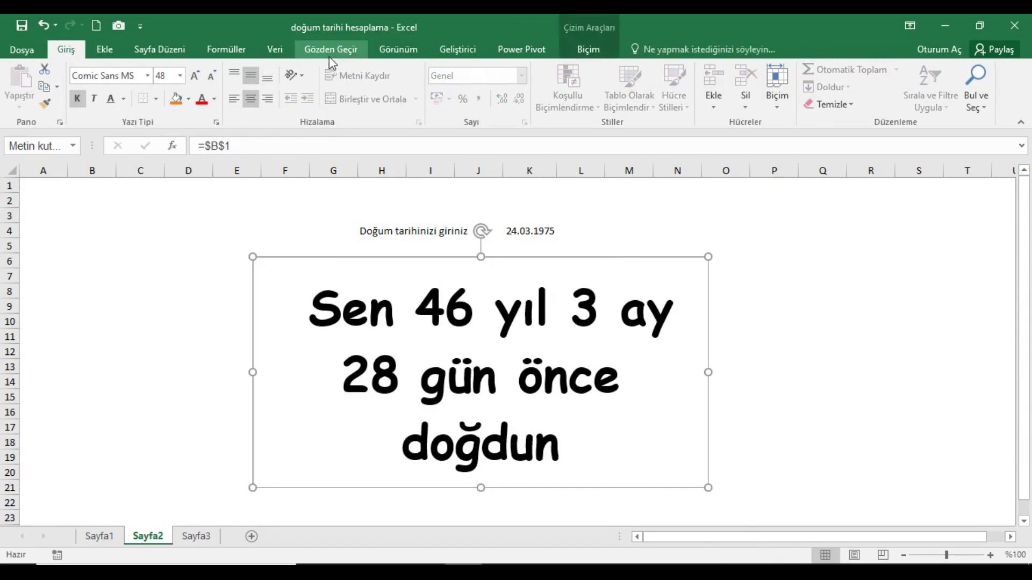
# Set the result text box to No Fill and No Outline, and nudge it slightly up-left
pyautogui.click(591, 49)
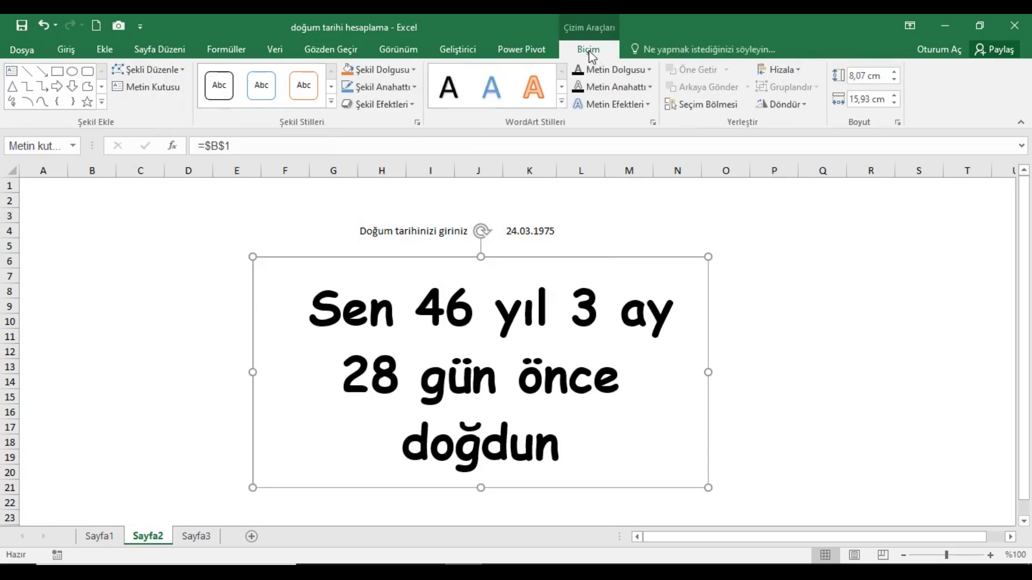
pyautogui.click(380, 69)
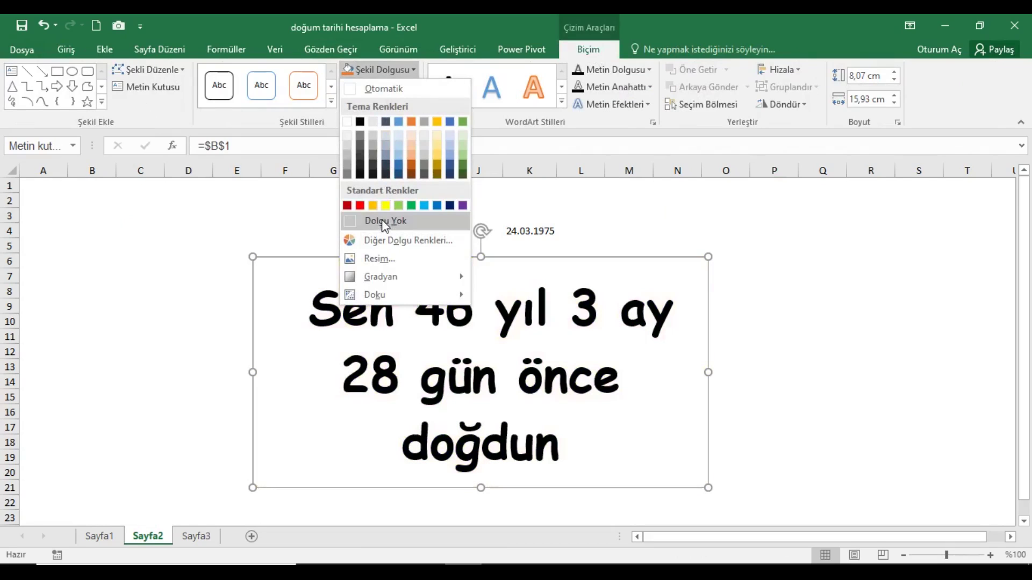
pyautogui.click(385, 221)
pyautogui.click(395, 89)
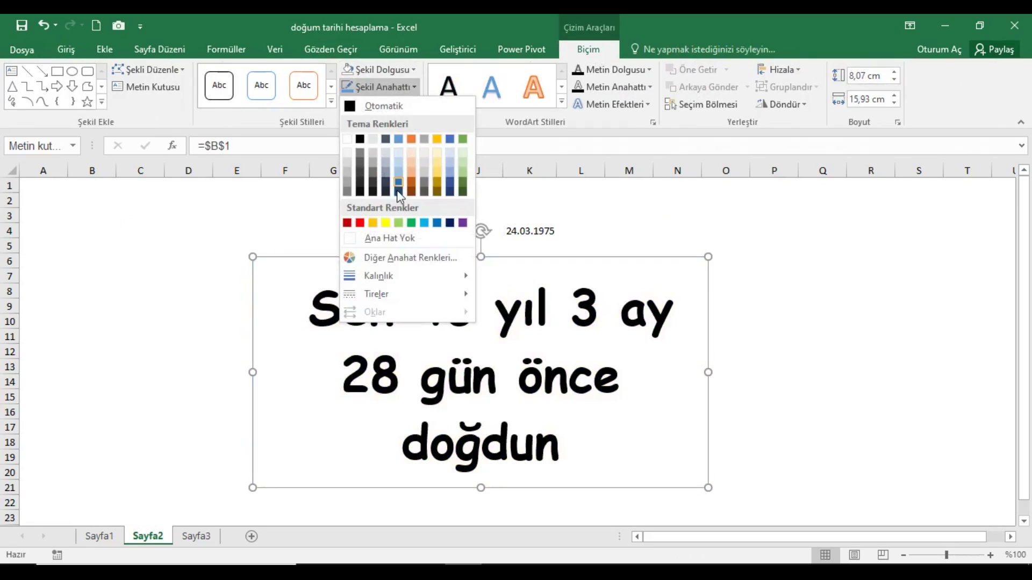
pyautogui.click(390, 238)
pyautogui.click(809, 247)
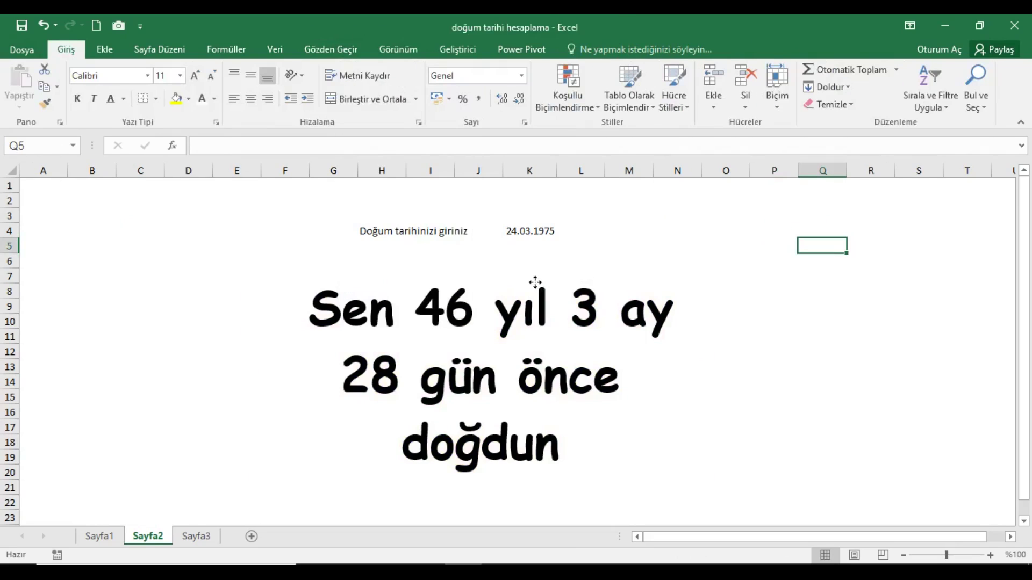
pyautogui.moveTo(539, 257); pyautogui.dragTo(535, 255)
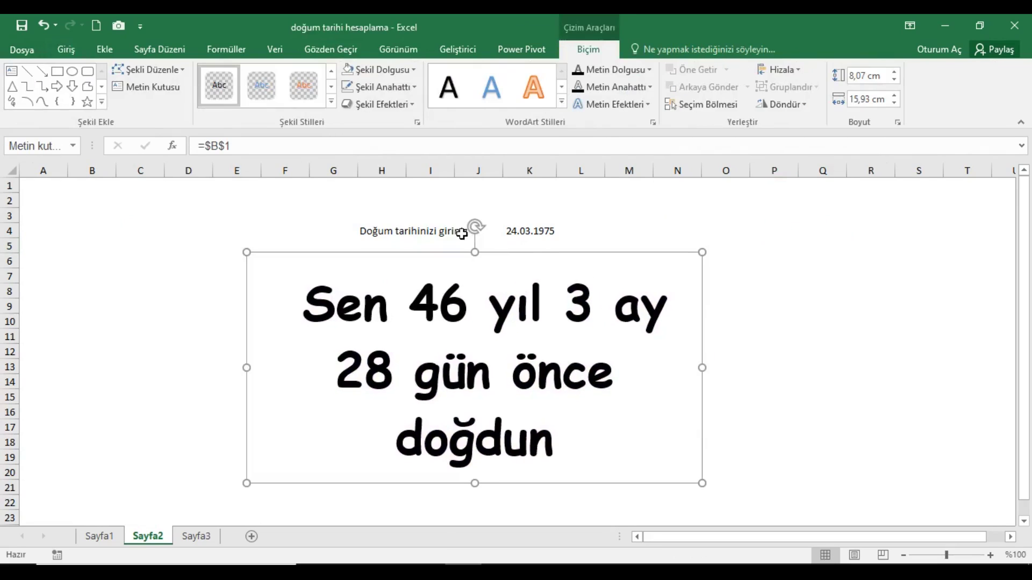
pyautogui.moveTo(445, 232); pyautogui.dragTo(532, 234)
pyautogui.moveTo(374, 235); pyautogui.dragTo(531, 232)
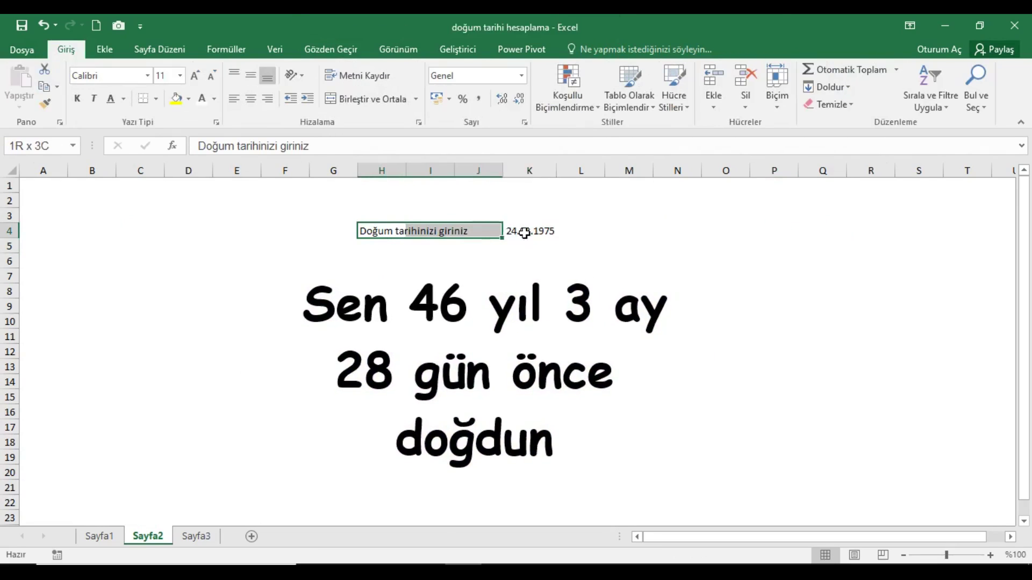
# Make the prompt and birth date in H4:K4 bold
pyautogui.click(77, 100)
pyautogui.click(711, 212)
pyautogui.click(555, 230)
# Edit the birth date in K4 to 4.11.1980 so the sentence shows 40 yıl 8 ay 18 gün
pyautogui.click(272, 146)
pyautogui.press('BackSpace')
pyautogui.press('BackSpace')
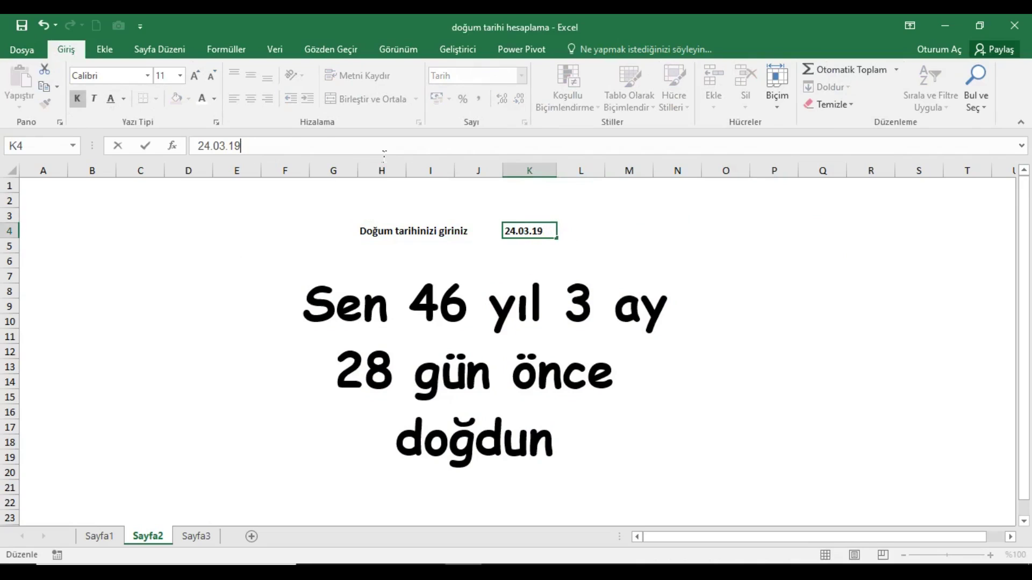
pyautogui.write('80')
pyautogui.press('Return')
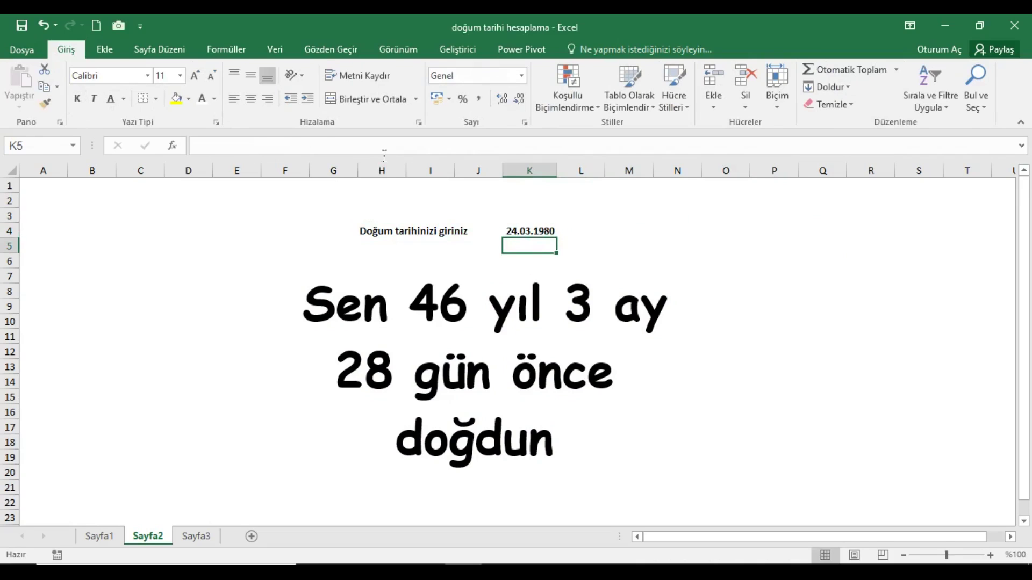
pyautogui.press('Up')
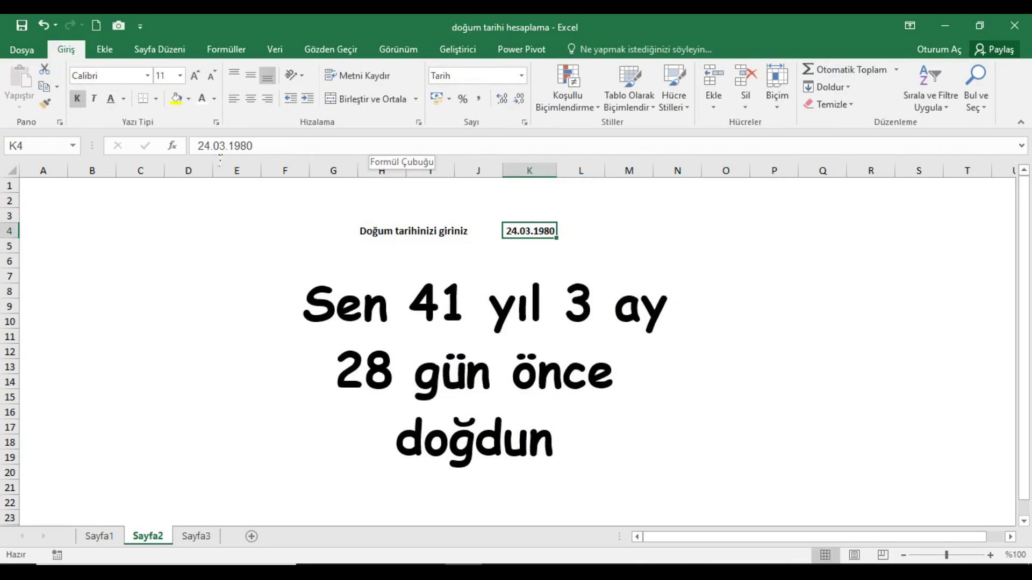
pyautogui.click(228, 146)
pyautogui.press('BackSpace')
pyautogui.press('BackSpace')
pyautogui.write('11')
pyautogui.press('Return')
pyautogui.press('Up')
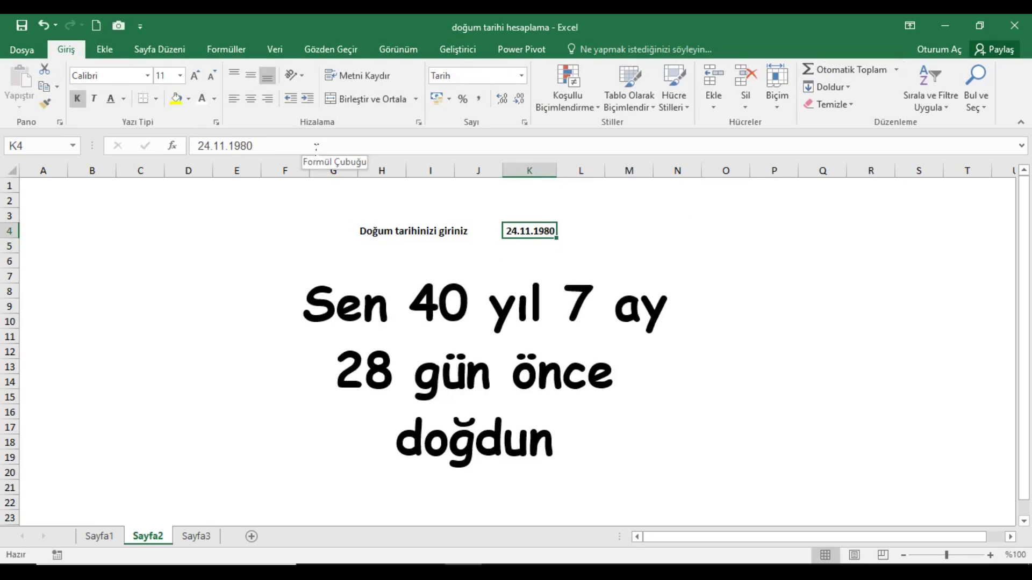
pyautogui.click(210, 146)
pyautogui.press('BackSpace')
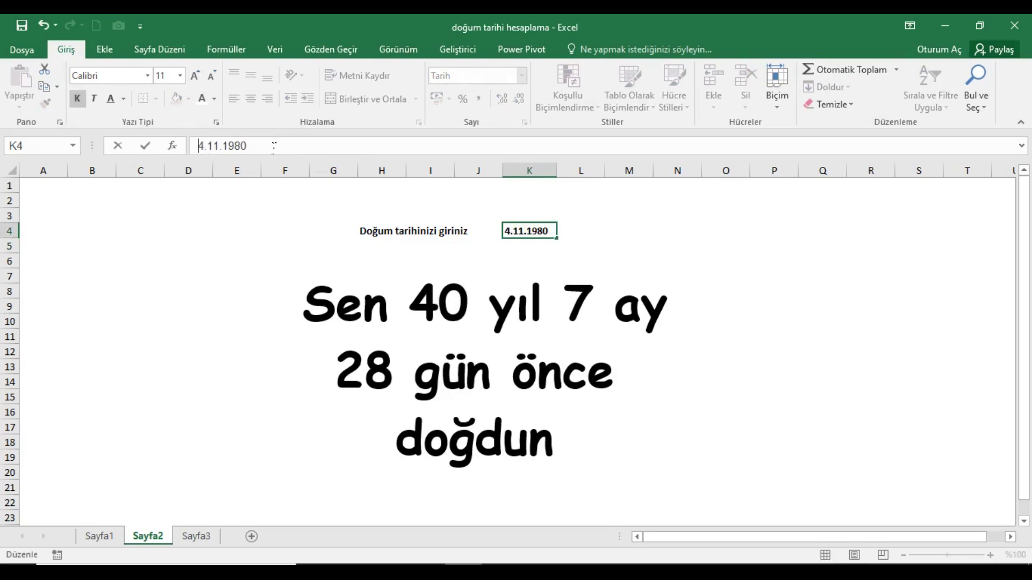
pyautogui.press('Return')
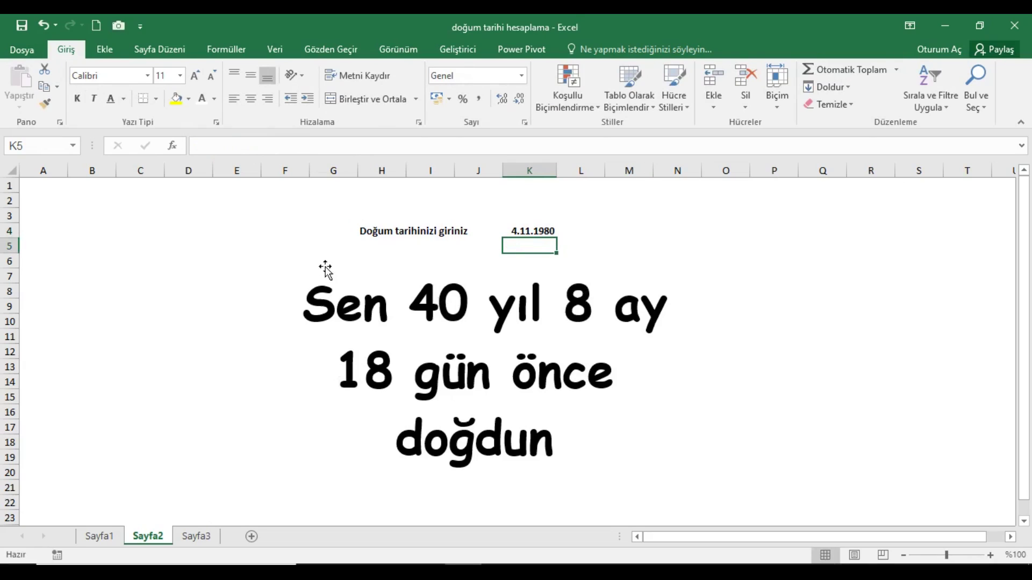
# Draw a large rounded rectangle over the result sentence and send it behind the text
pyautogui.click(104, 51)
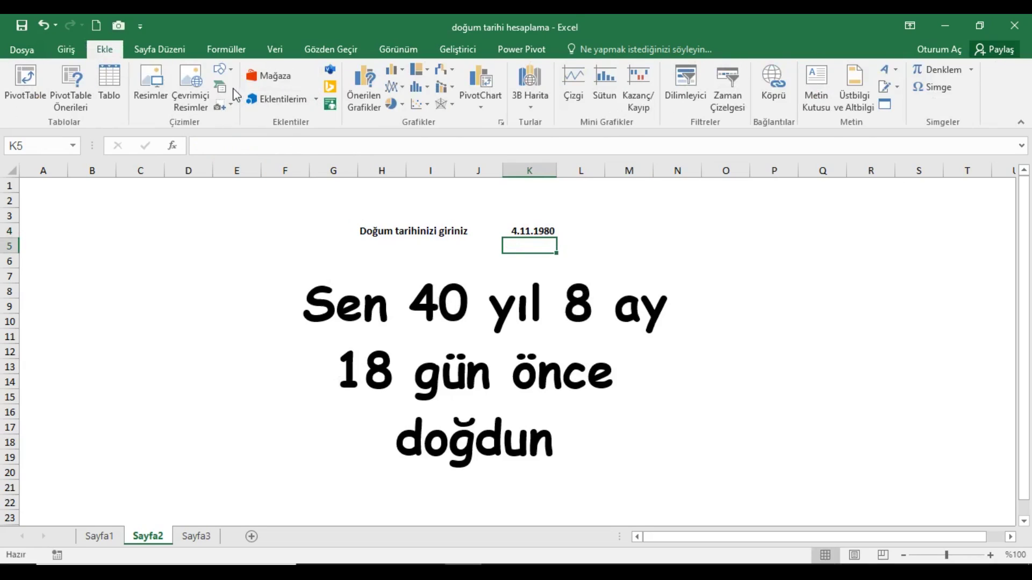
pyautogui.click(233, 70)
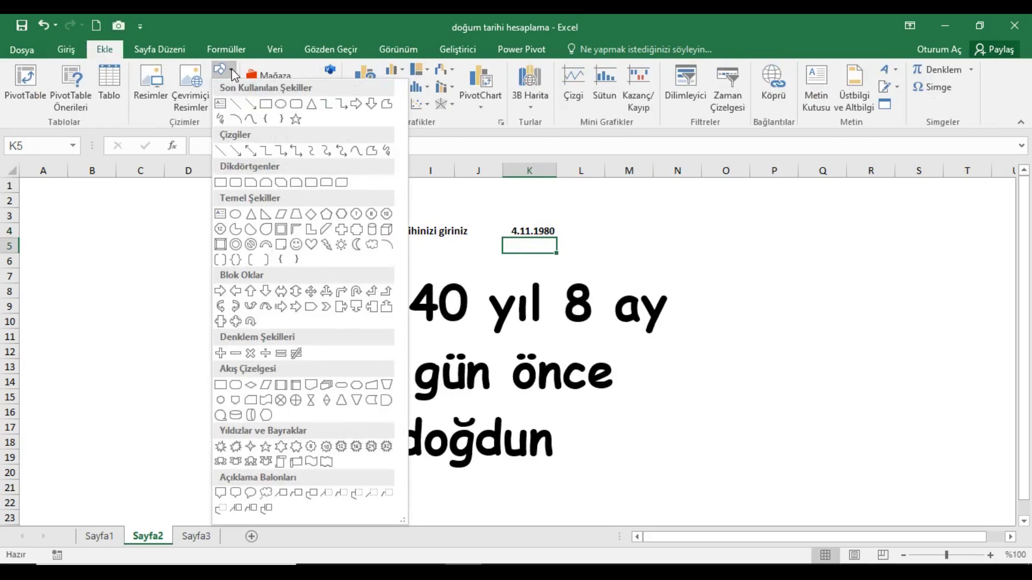
pyautogui.click(269, 110)
pyautogui.moveTo(198, 259)
pyautogui.mouseDown()
pyautogui.moveTo(816, 497)
pyautogui.moveTo(781, 486)
pyautogui.mouseUp()
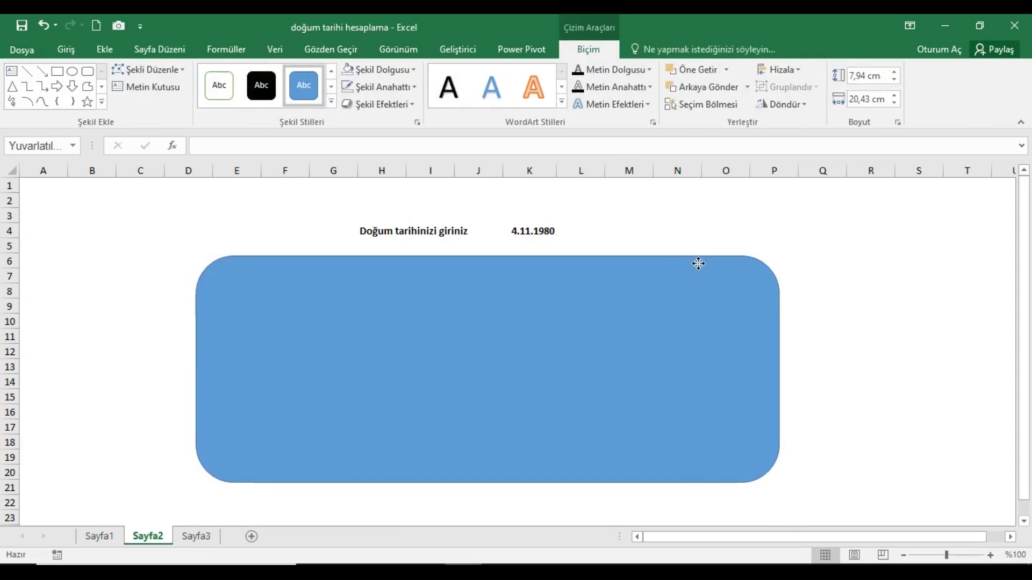
pyautogui.moveTo(699, 267); pyautogui.dragTo(695, 262)
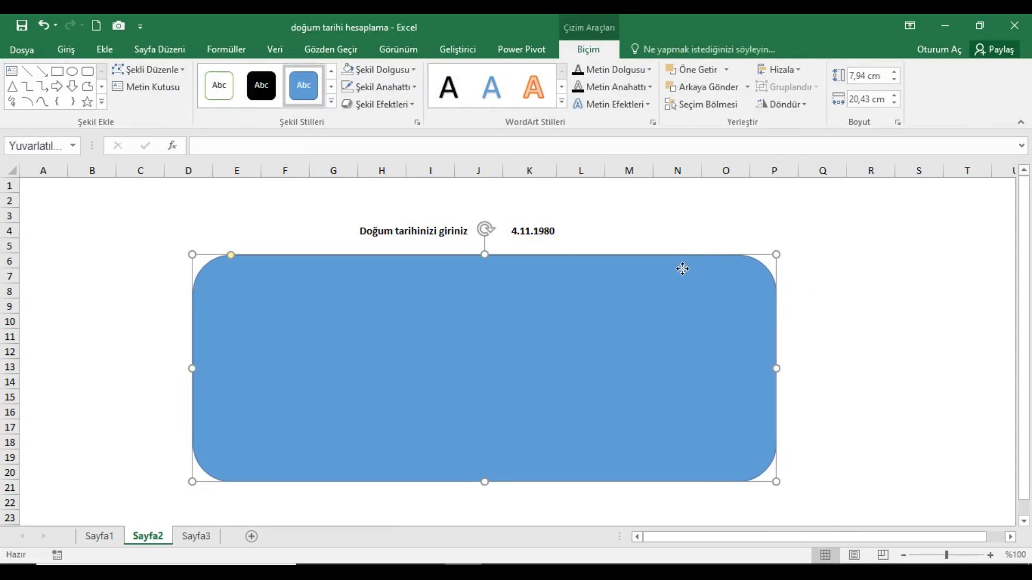
pyautogui.rightClick(676, 261)
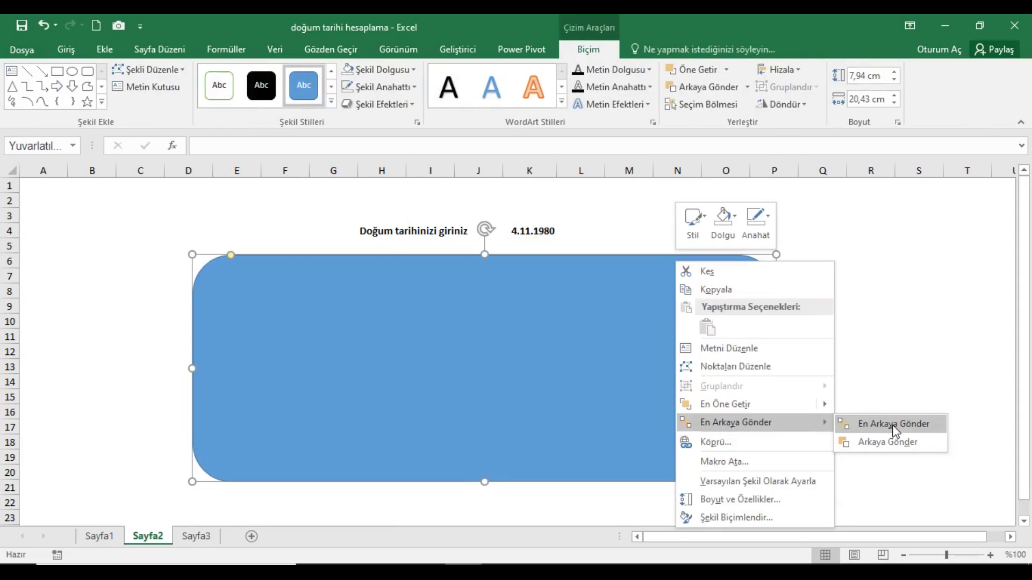
pyautogui.click(897, 427)
pyautogui.moveTo(718, 268); pyautogui.dragTo(713, 259)
# Apply the Preset 7 beveled shape effect to the blue rounded rectangle
pyautogui.click(404, 102)
pyautogui.moveTo(392, 233)
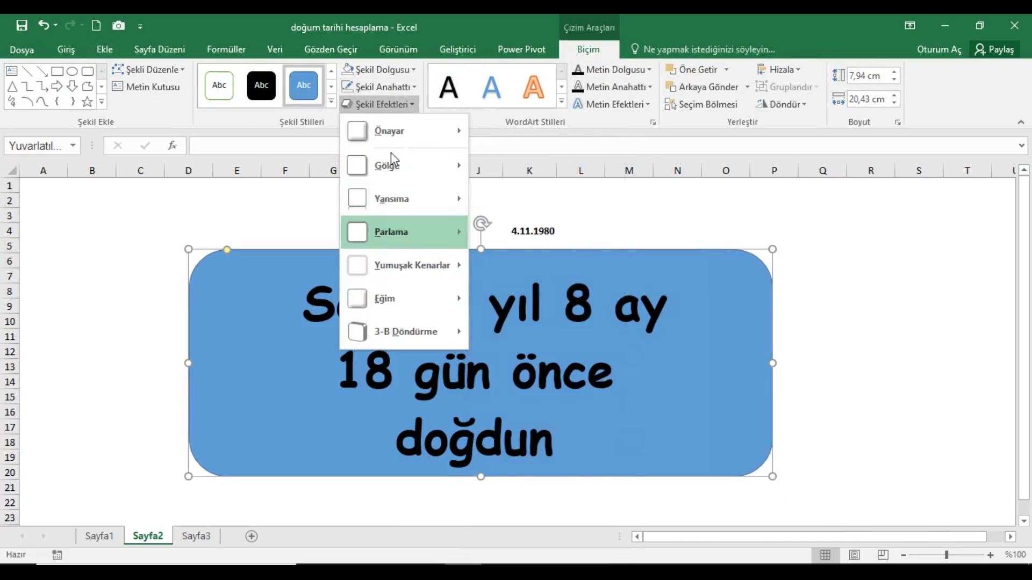
pyautogui.moveTo(403, 131)
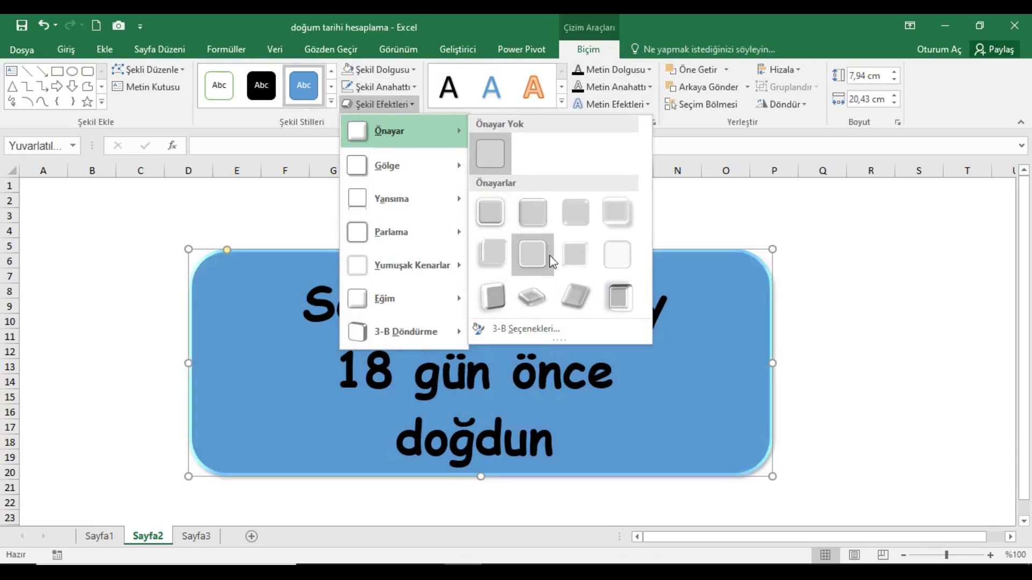
pyautogui.click(574, 262)
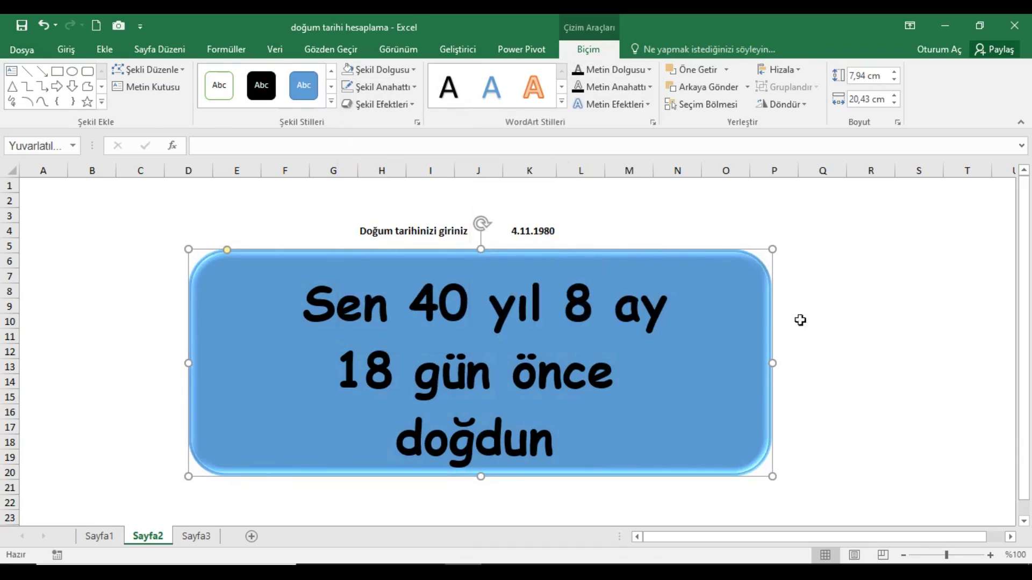
pyautogui.click(870, 306)
pyautogui.click(527, 238)
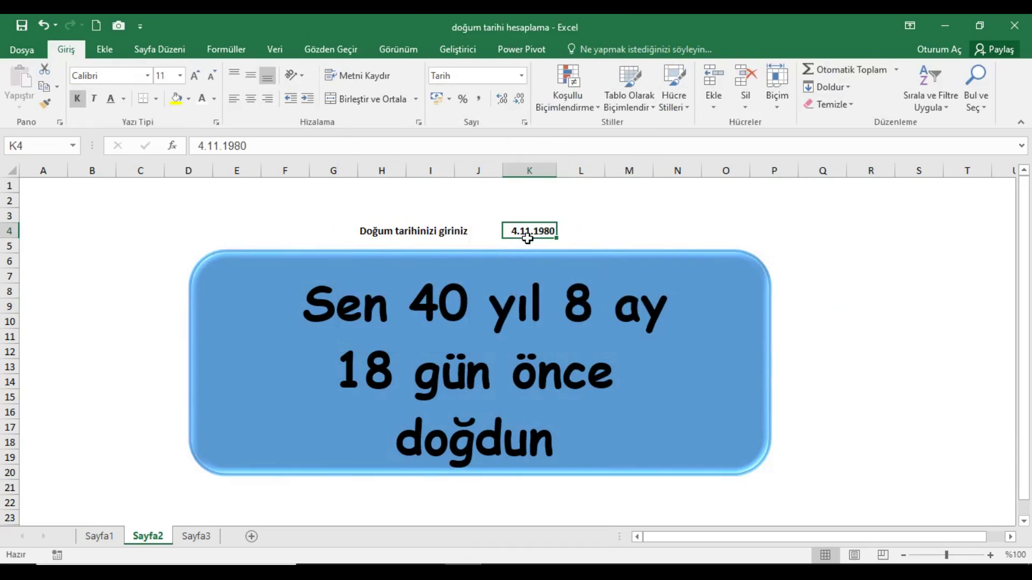